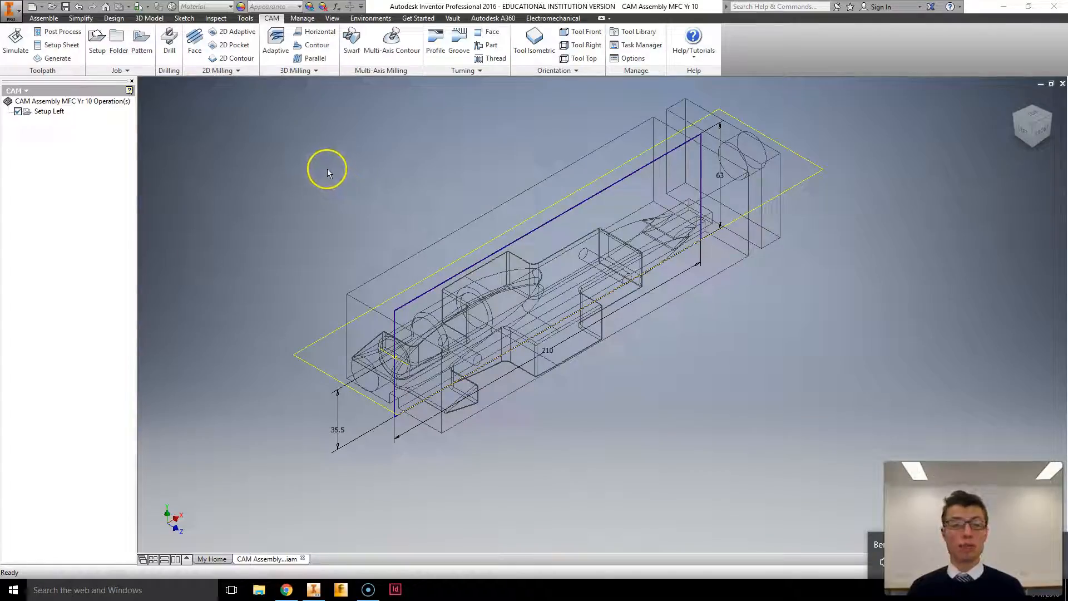
- Select Setup Left and examine its stock block and work origin in the model
left_click(17, 90)
left_click(39, 163)
left_click(49, 111)
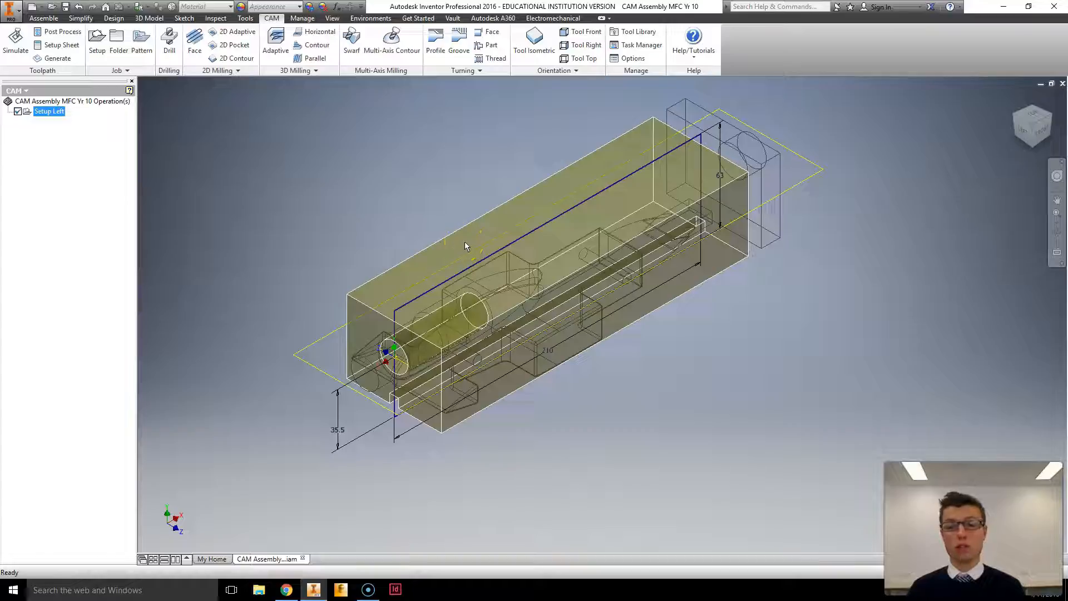
left_click(376, 370)
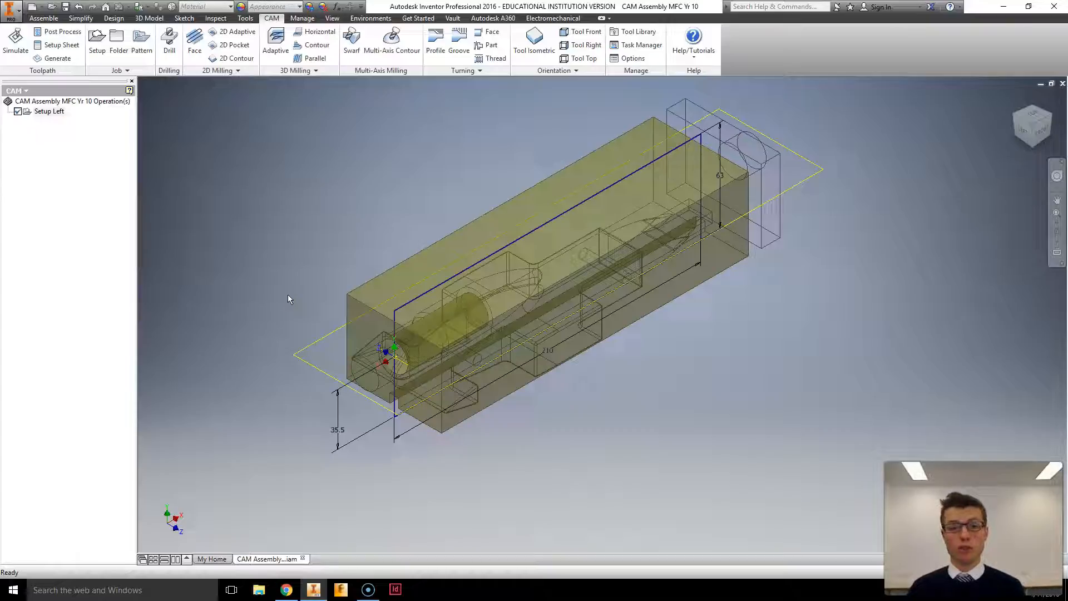
left_click(279, 281)
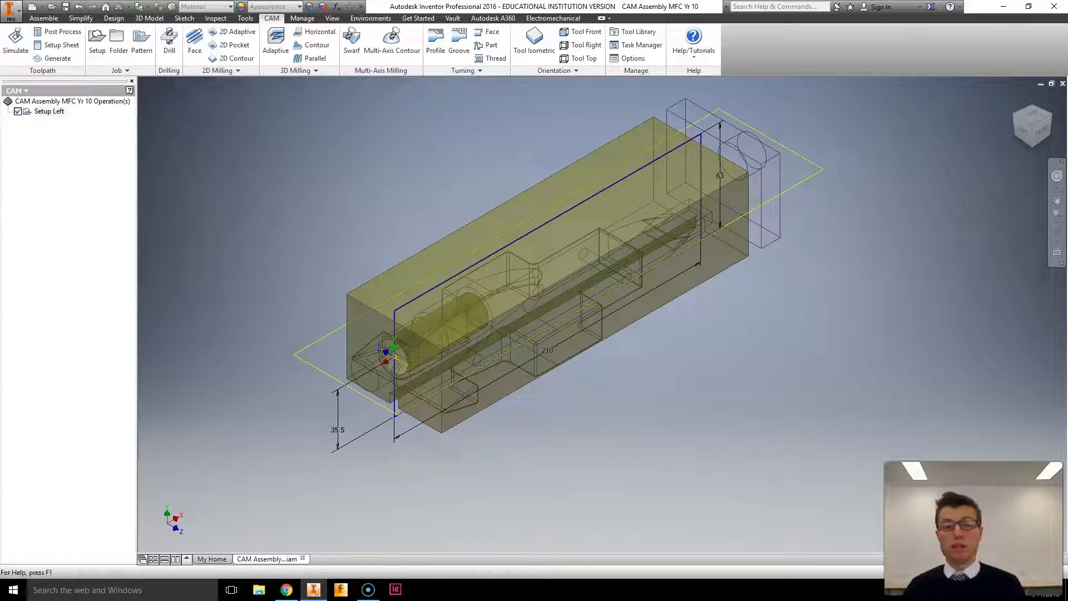
left_click(231, 71)
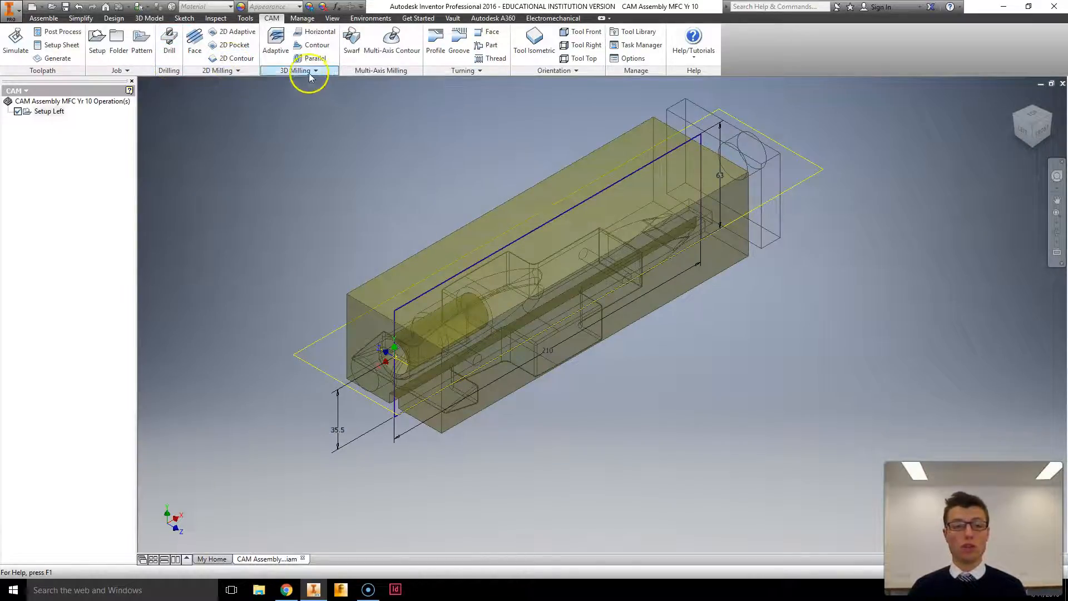
left_click(168, 45)
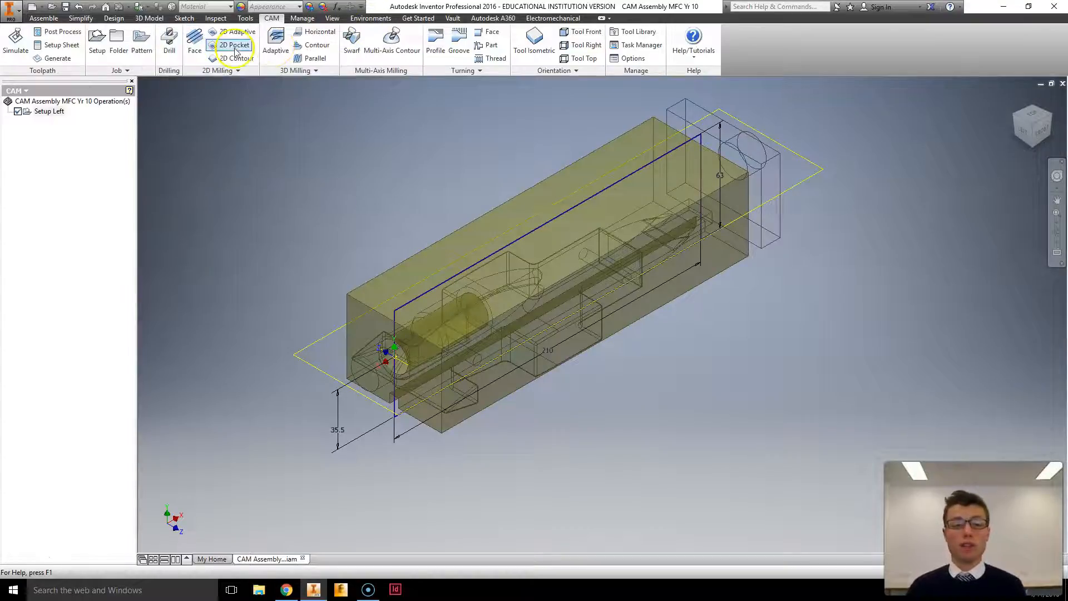
left_click(272, 44)
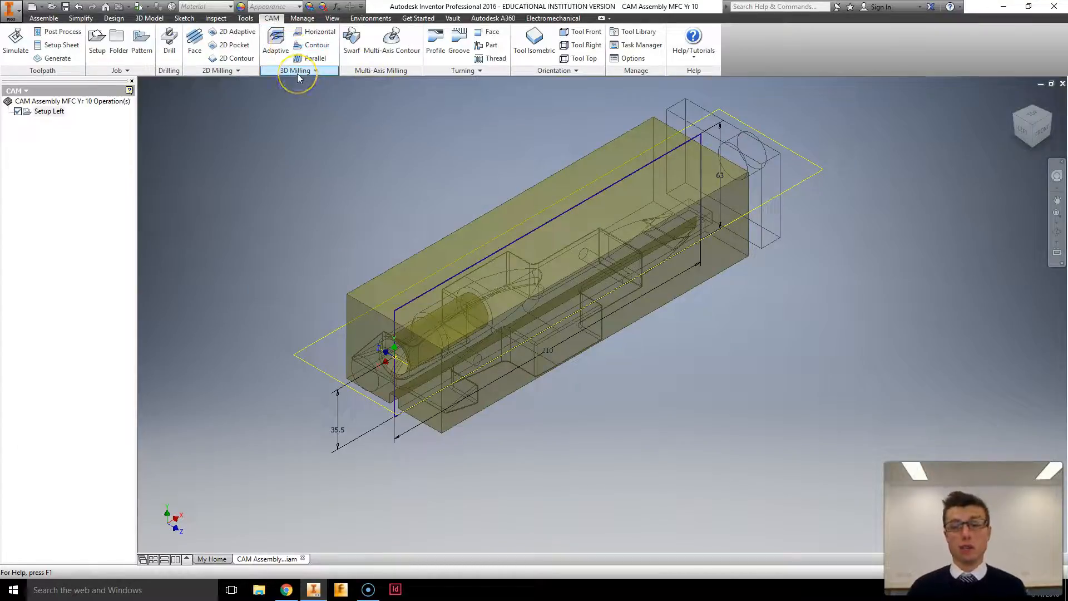
- Start a Drill operation, open its tool selection and inspect the #1 Ø6 mm ball (F1 Cutter)
left_click(170, 44)
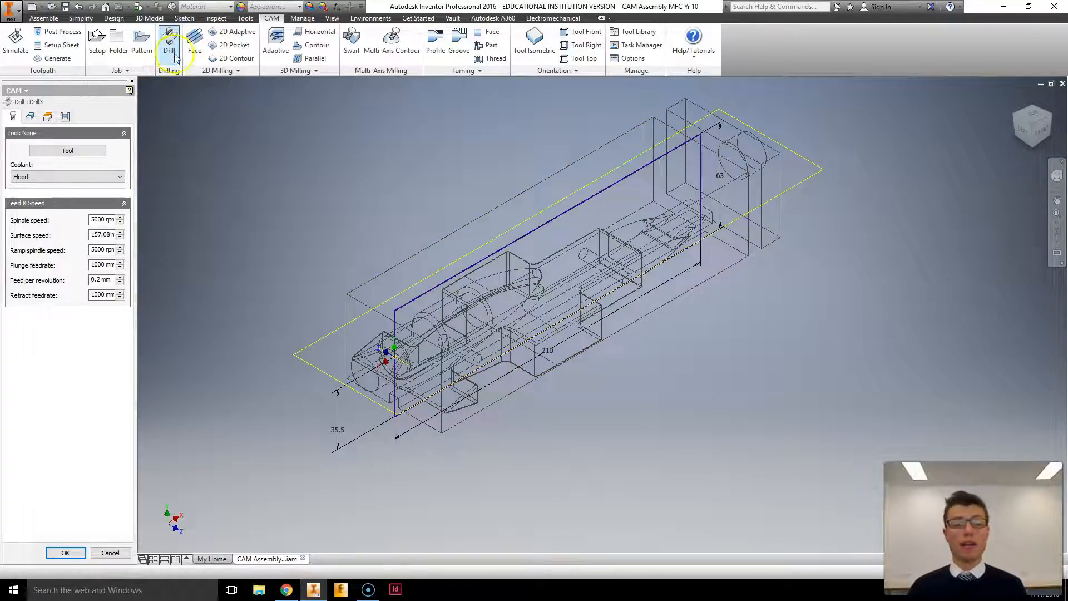
left_click(86, 149)
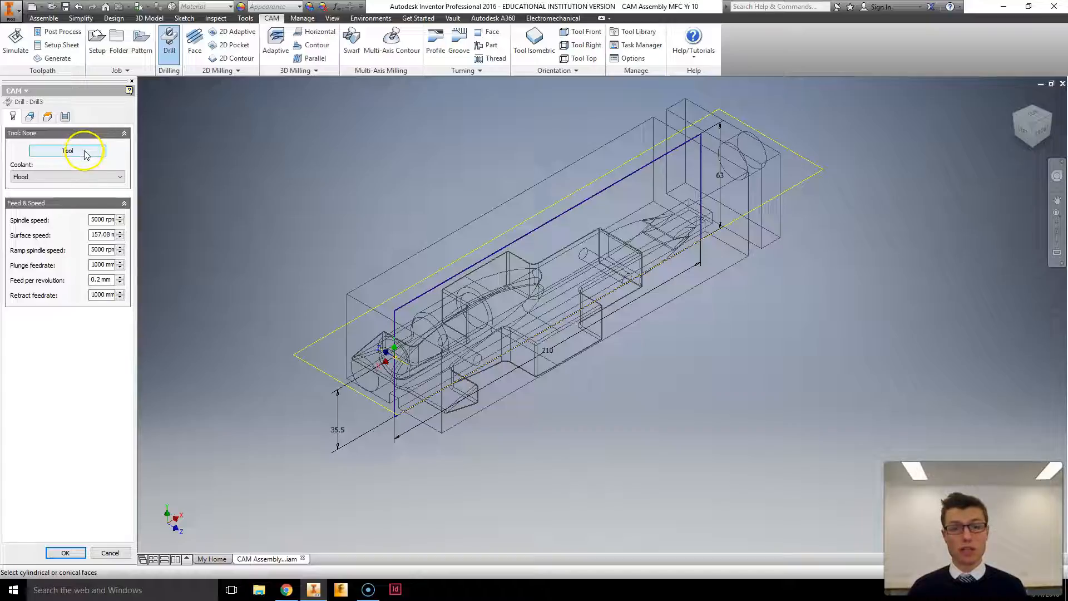
left_click(74, 153)
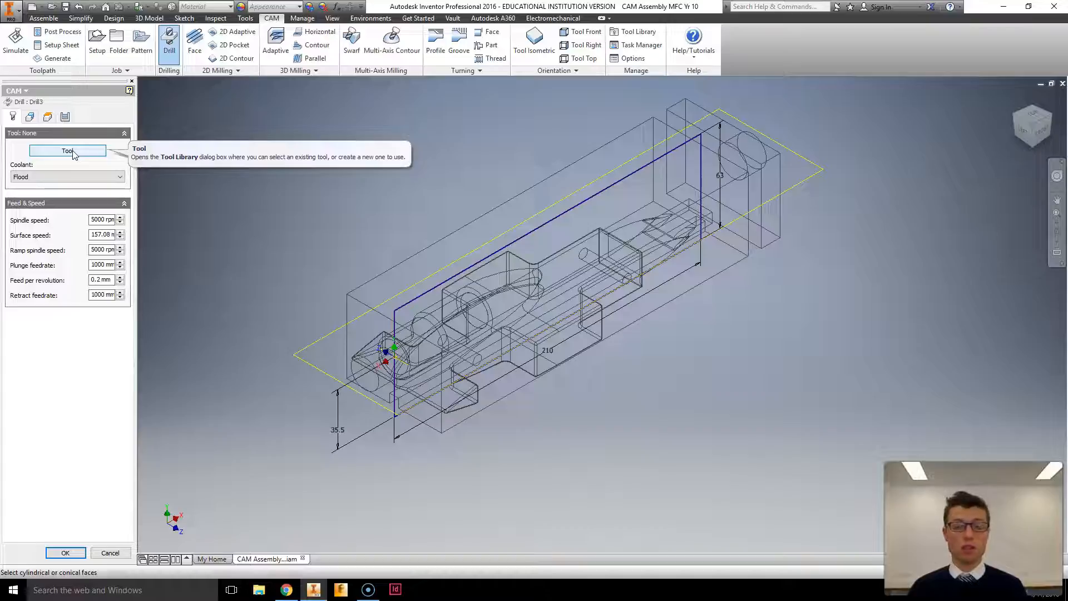
left_click(75, 156)
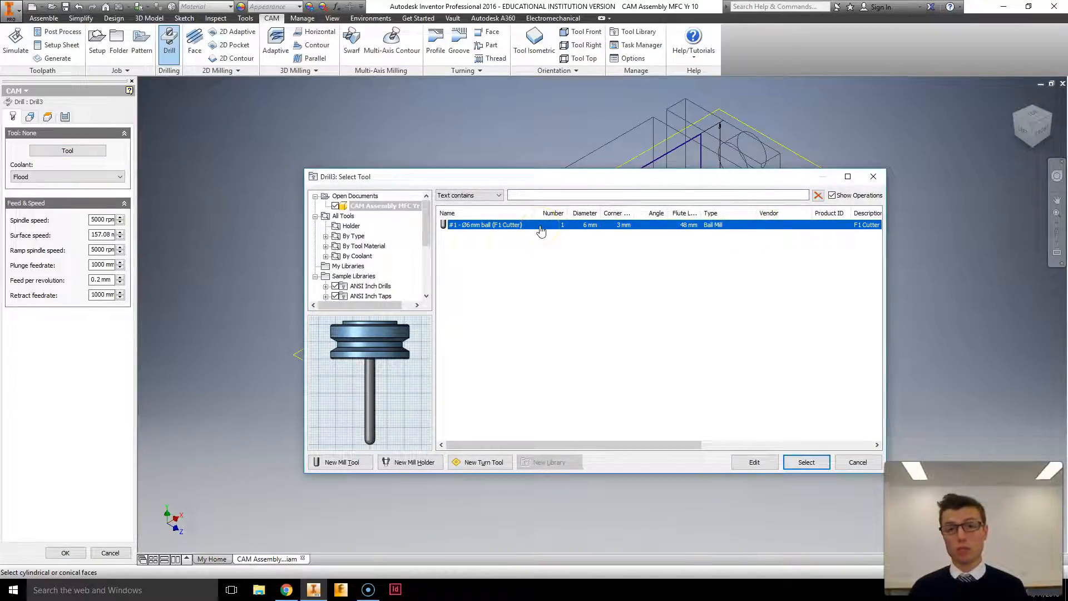
left_click(476, 230)
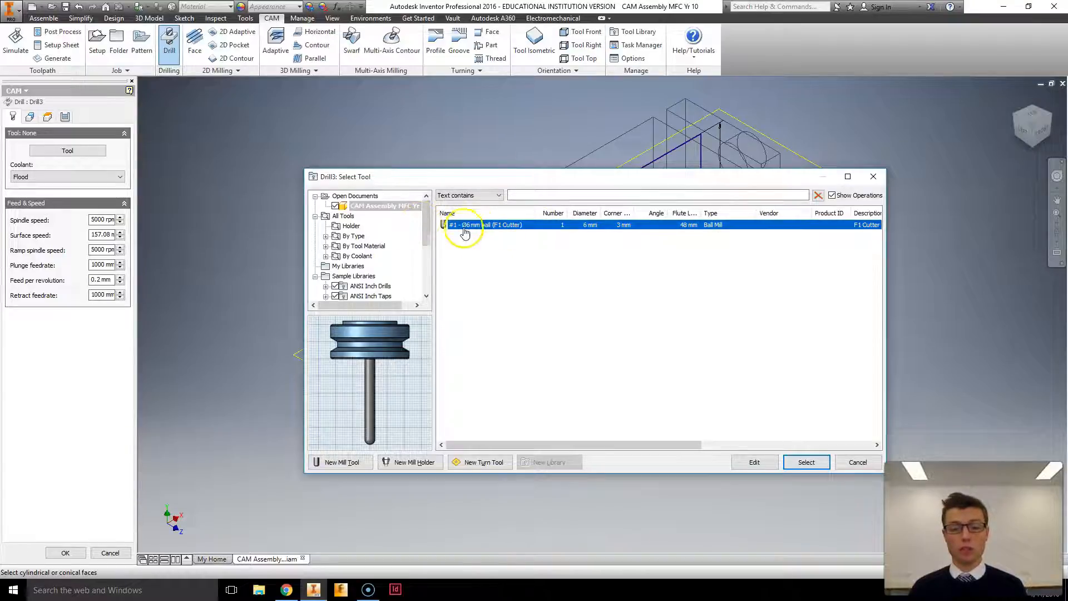
left_click(499, 230)
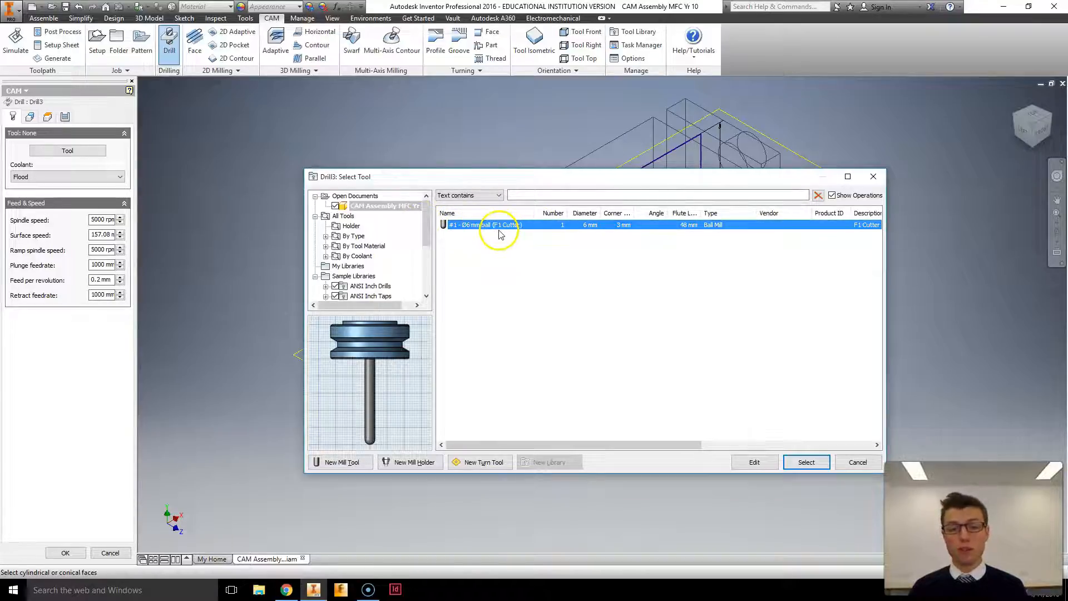
mouse_move(410, 413)
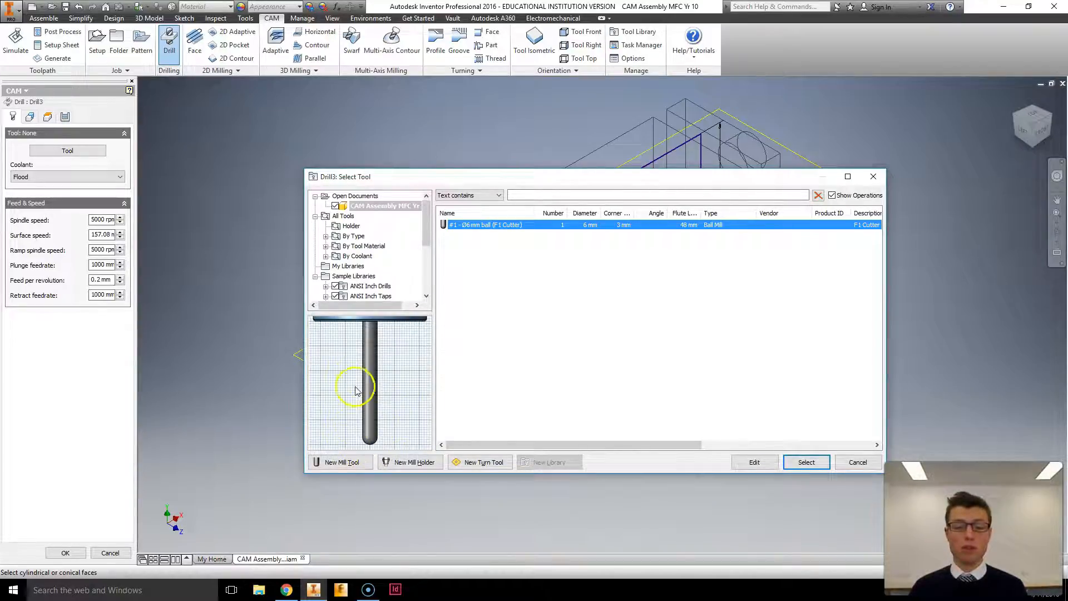
- Filter all library tools by type to Ball Mill and look through the list for the 6 mm cutters
left_click(352, 237)
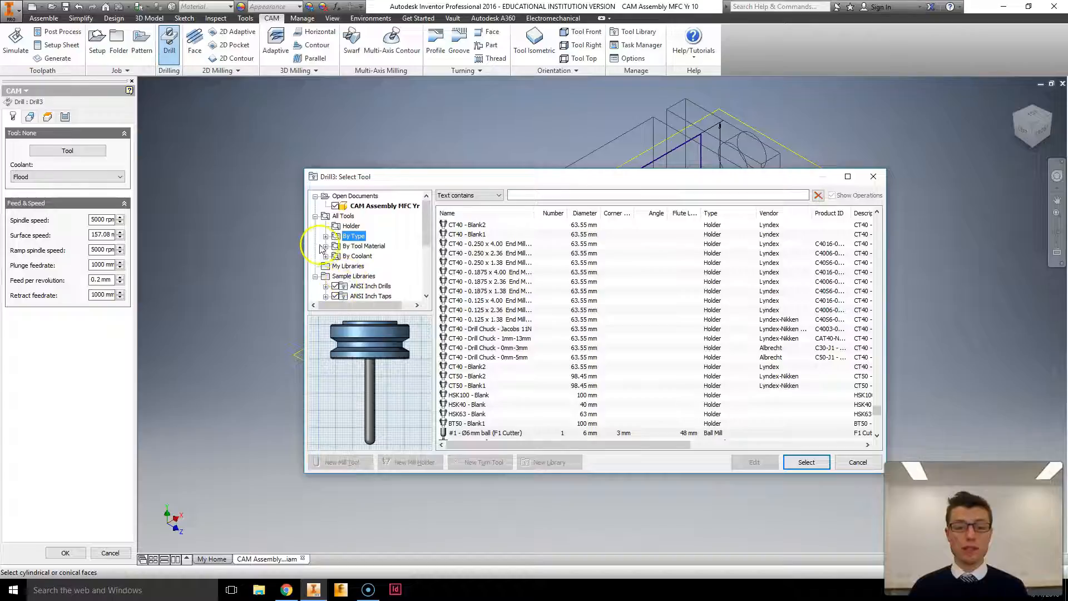
scroll(356, 245, "down", 2)
scroll(323, 214, "up", 2)
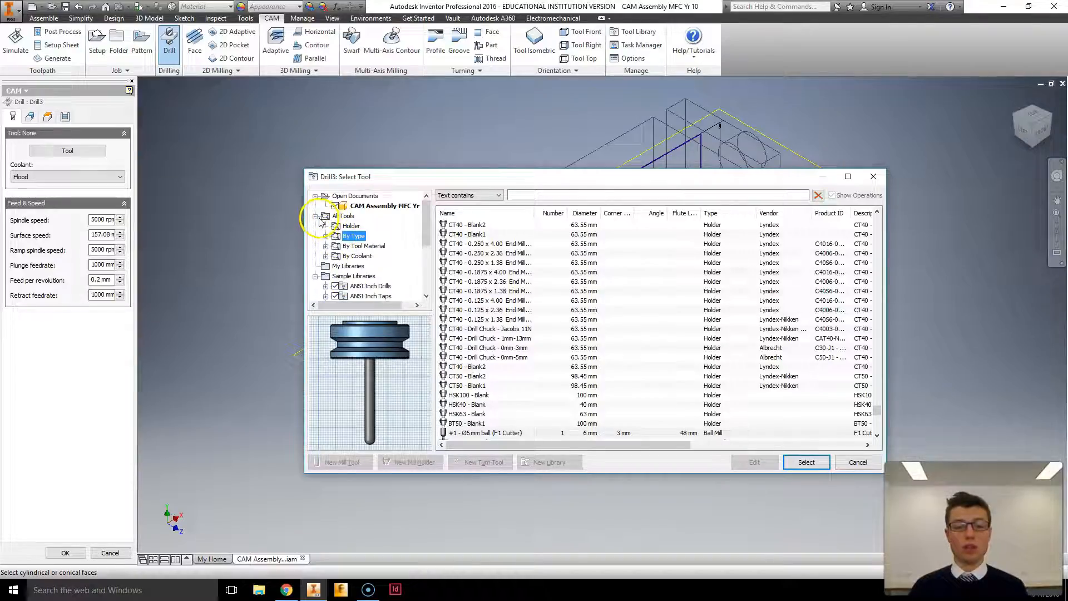
double_click(354, 236)
left_click(359, 246)
scroll(487, 271, "up", 10)
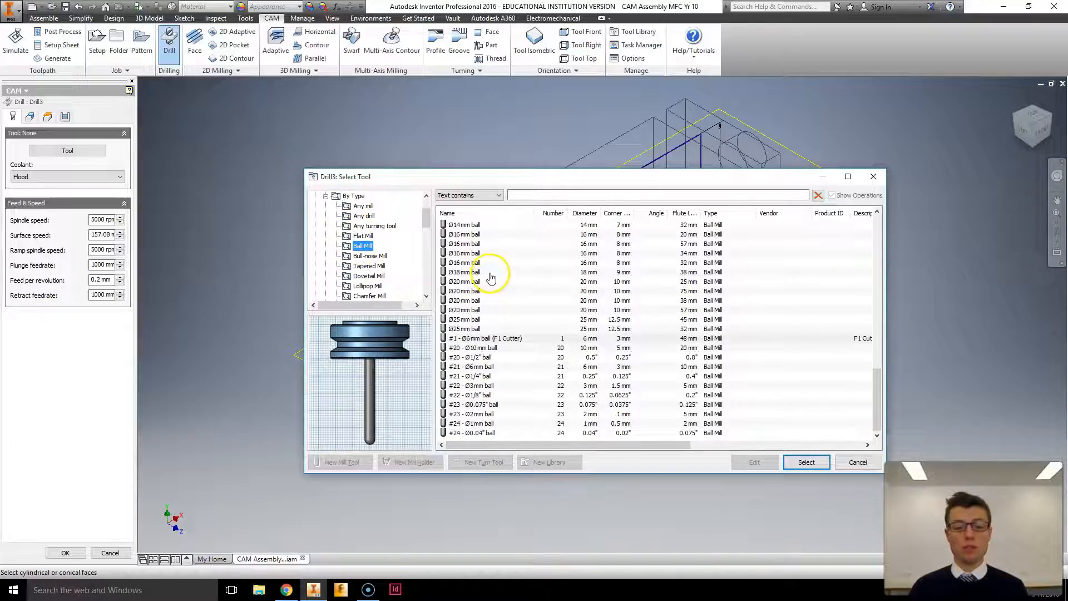
scroll(487, 271, "up", 7)
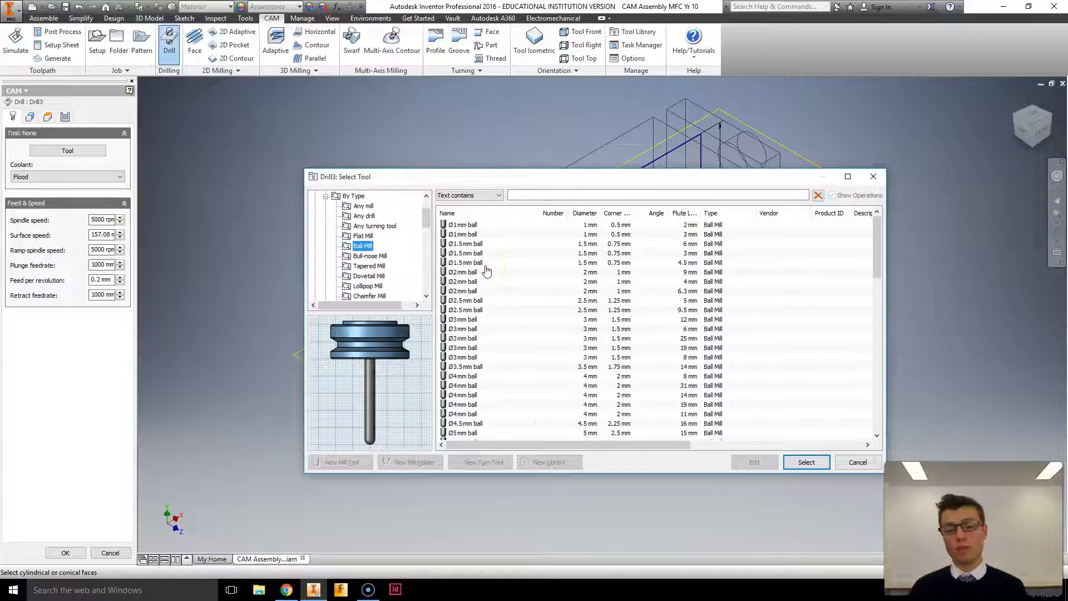
scroll(487, 271, "down", 8)
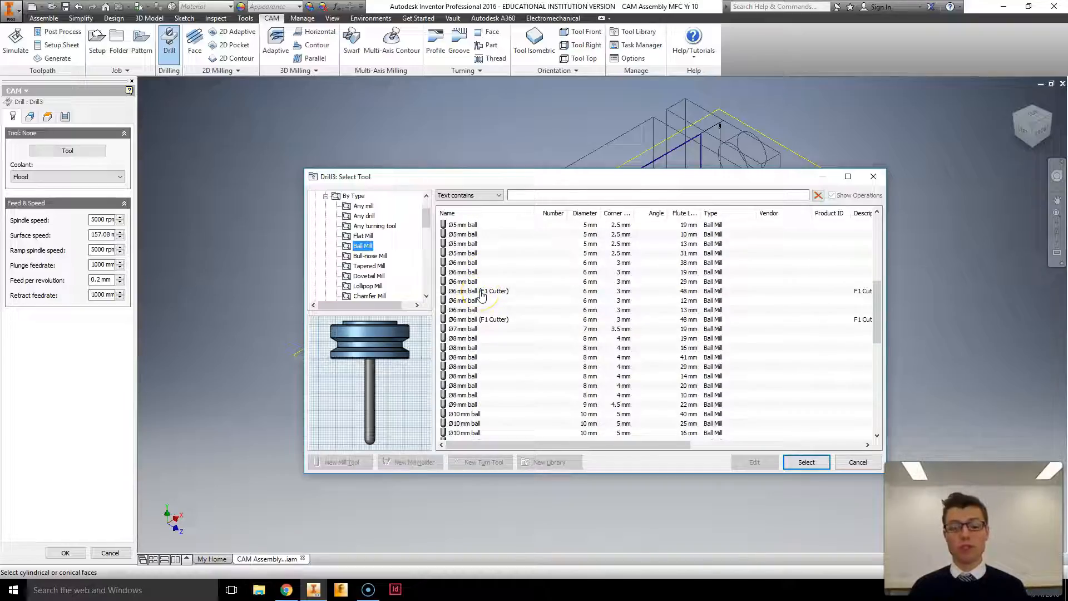
- Open the Ø6 mm ball (F1 Cutter) with 48 mm flute length for editing
left_click(461, 262)
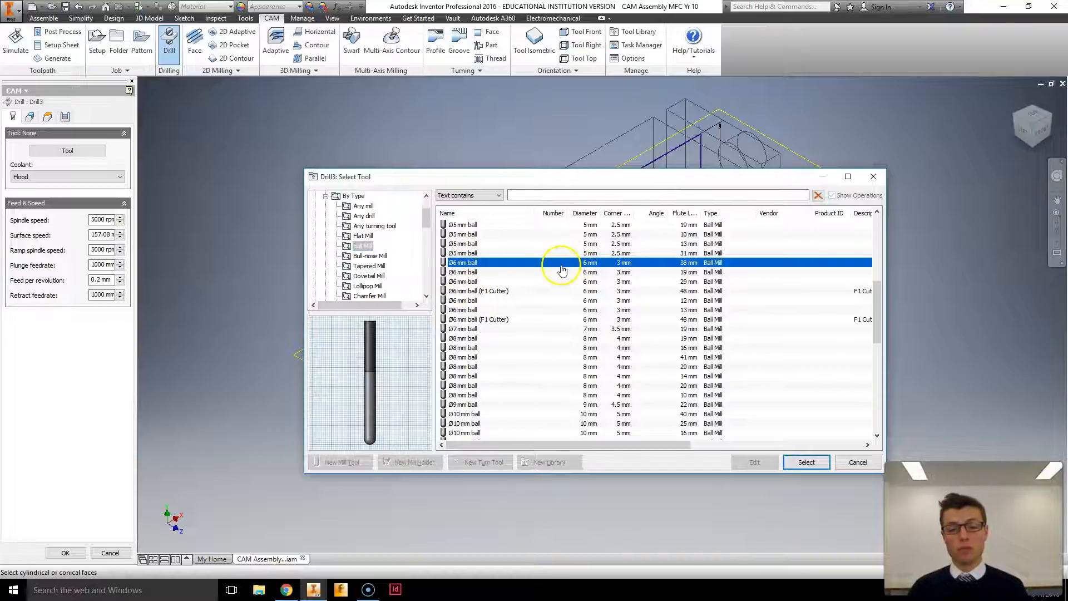
left_click(480, 292)
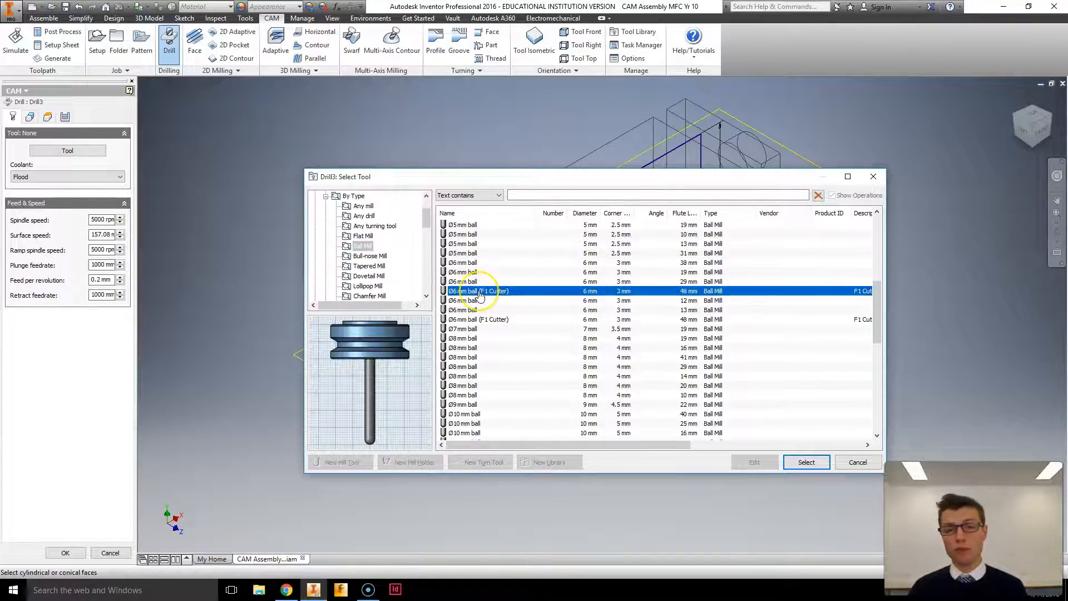
right_click(480, 294)
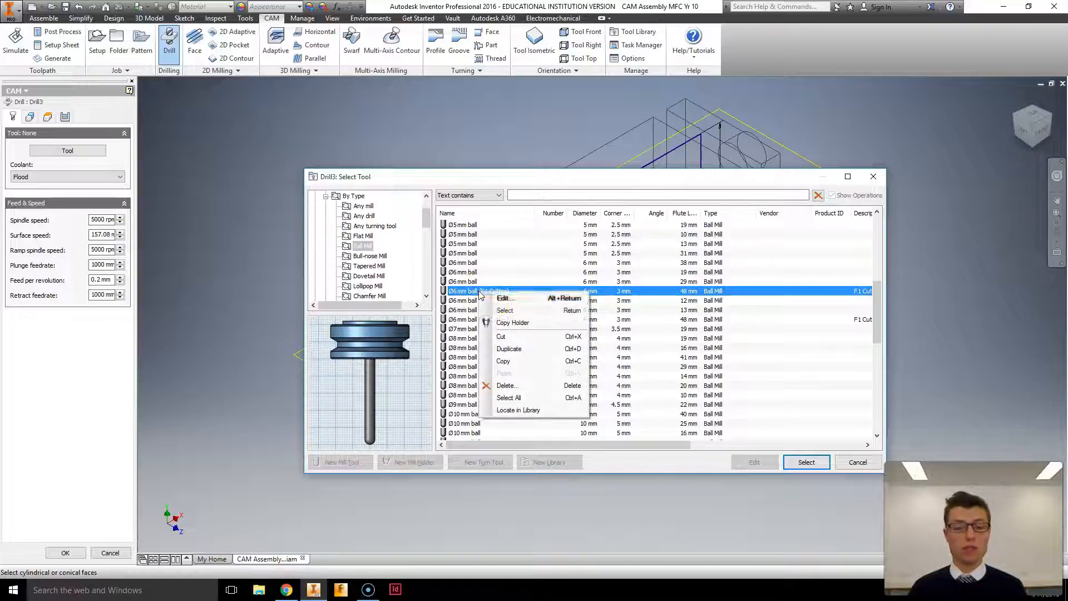
left_click(519, 308)
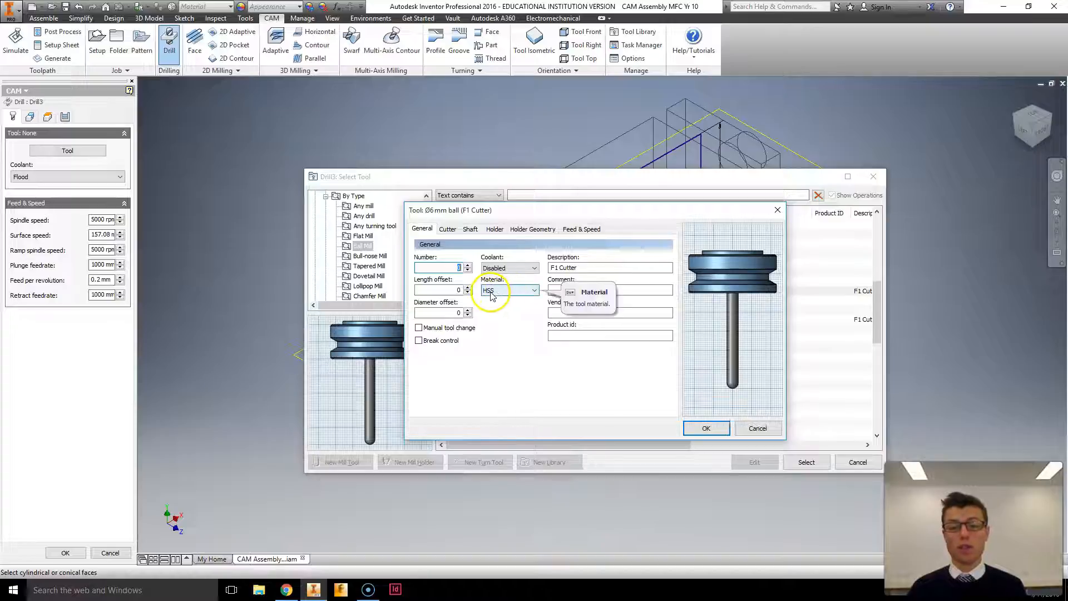
- Examine the cutter's type, diameter, shoulder, flute and overall length settings
left_click(448, 230)
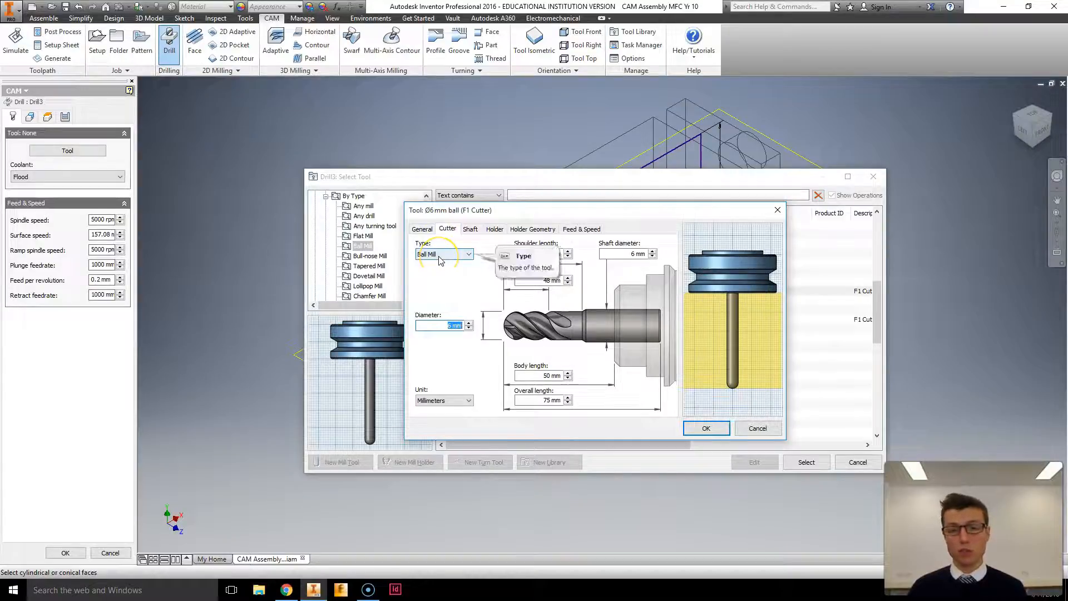
left_click(441, 326)
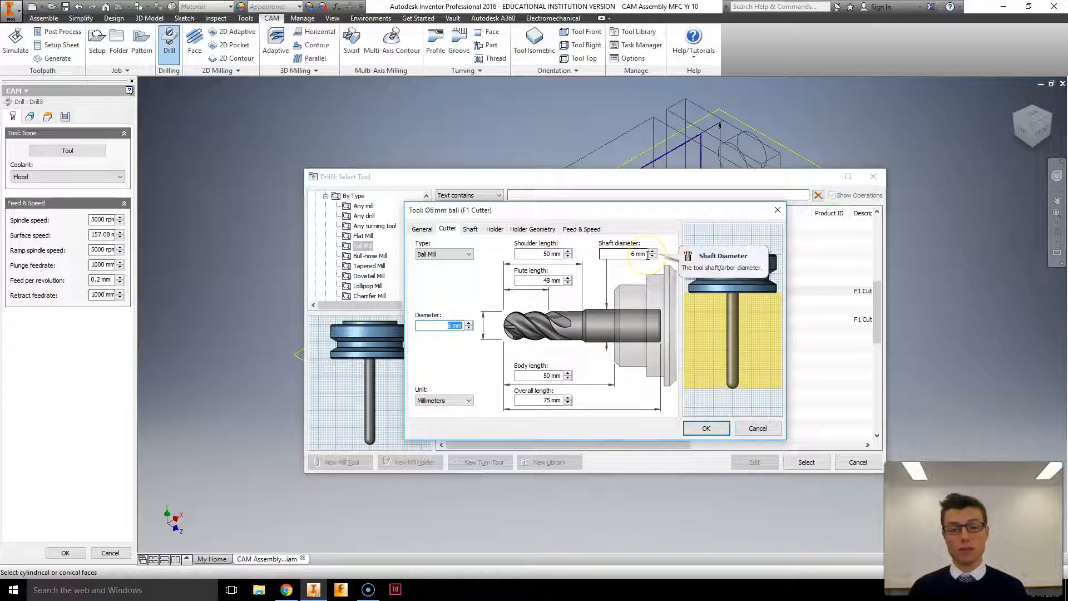
left_click(553, 255)
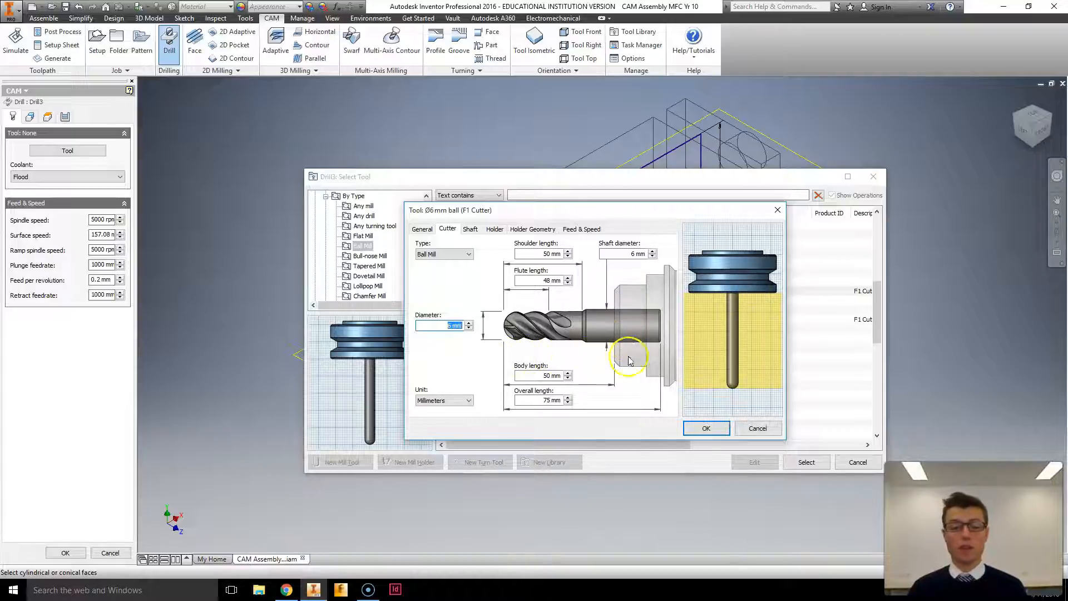
double_click(547, 280)
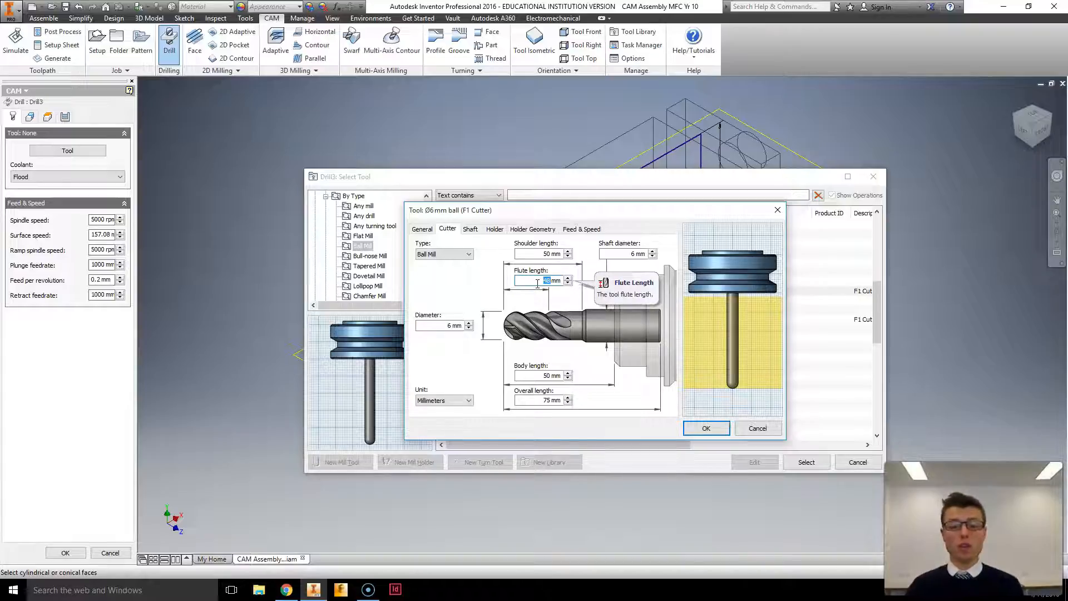
left_click(538, 288)
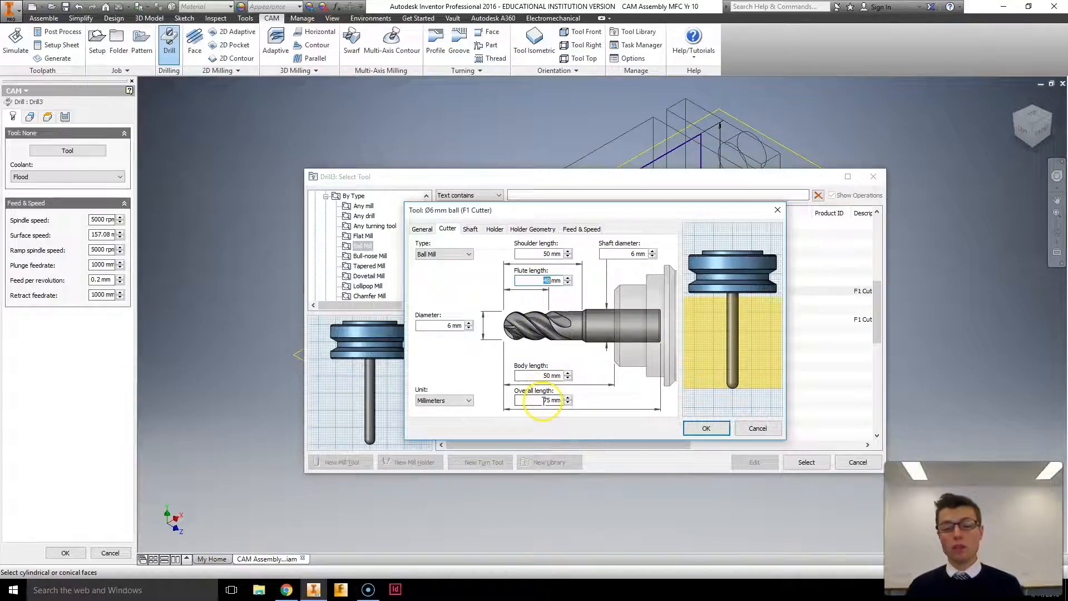
left_click_drag(543, 400, 555, 399)
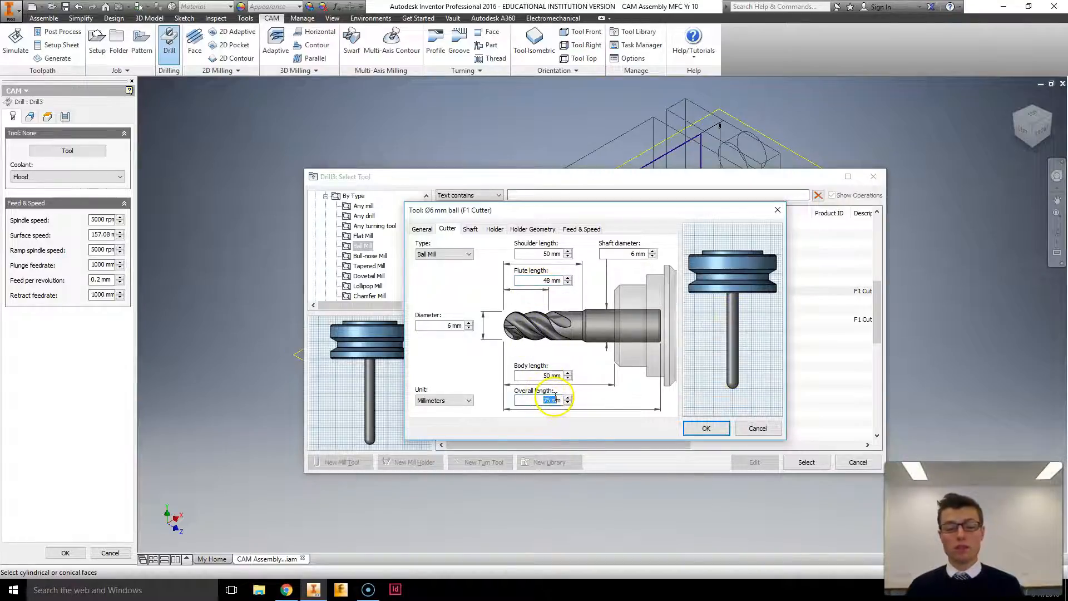
- Review the tool's holder settings and find BT30 - Blank1 among the library holders, leaving the holder selection without a change
left_click(470, 230)
left_click(486, 231)
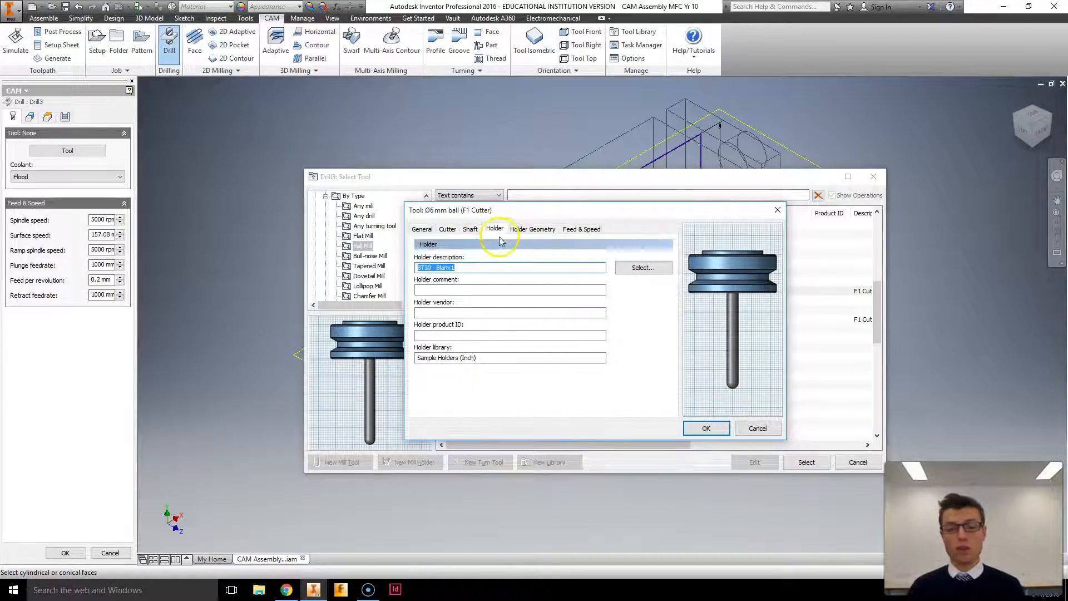
left_click(458, 266)
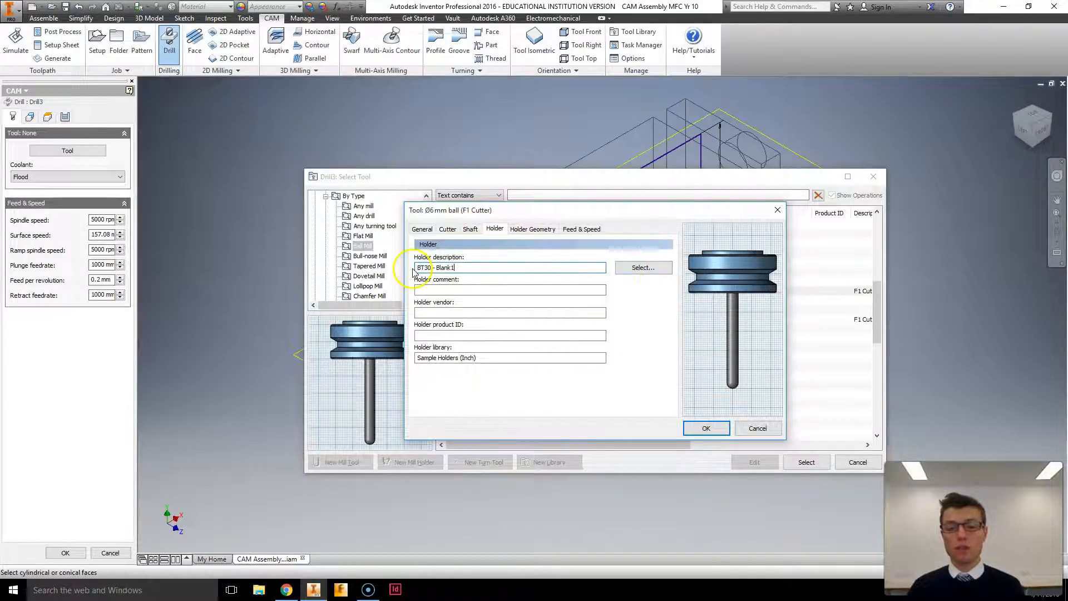
left_click(650, 267)
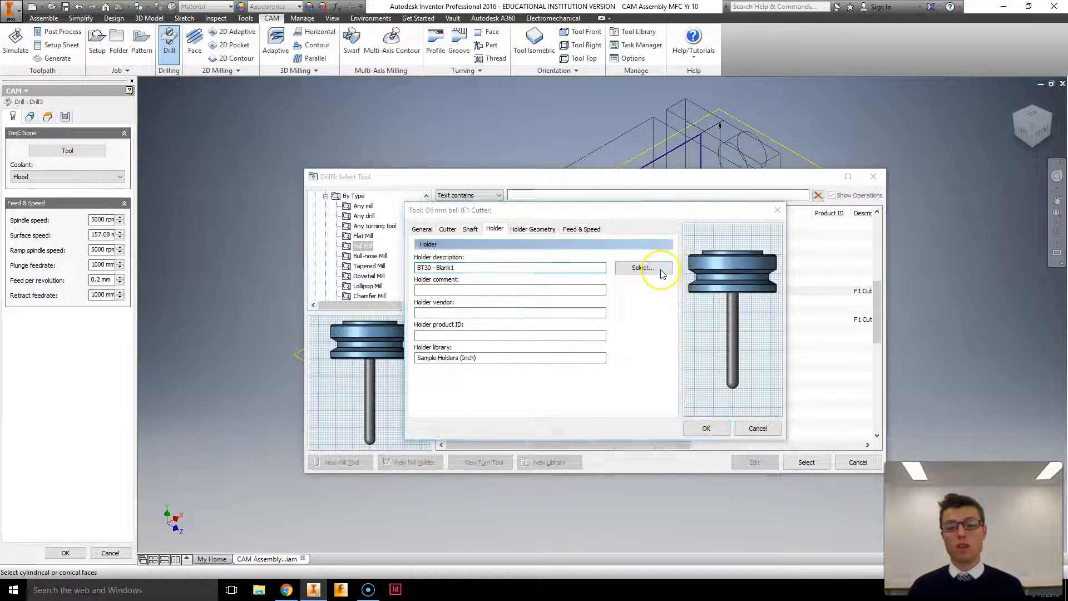
left_click(354, 191)
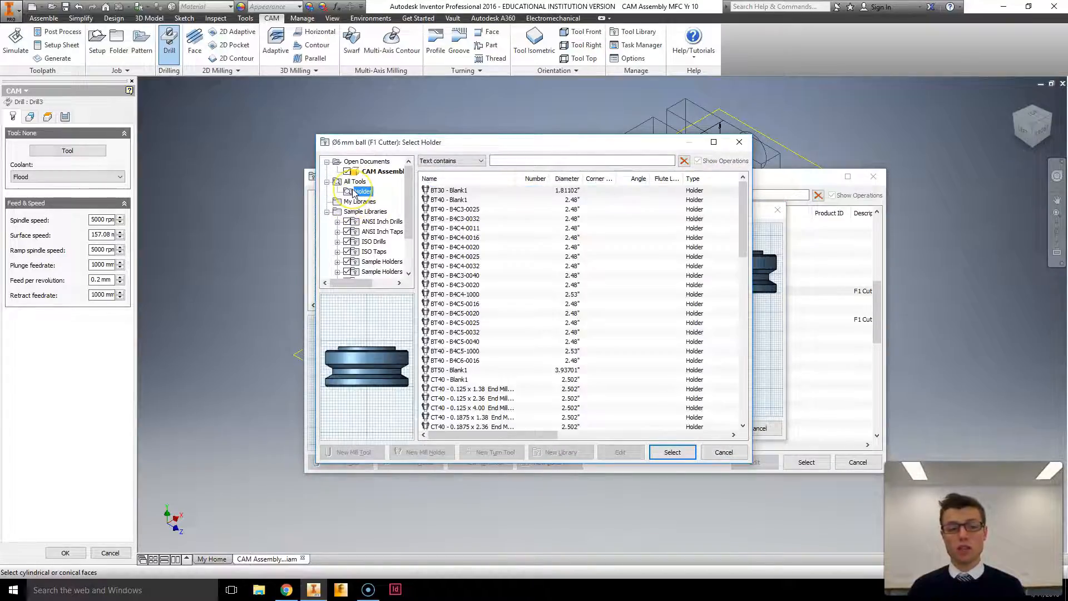
left_click(434, 192)
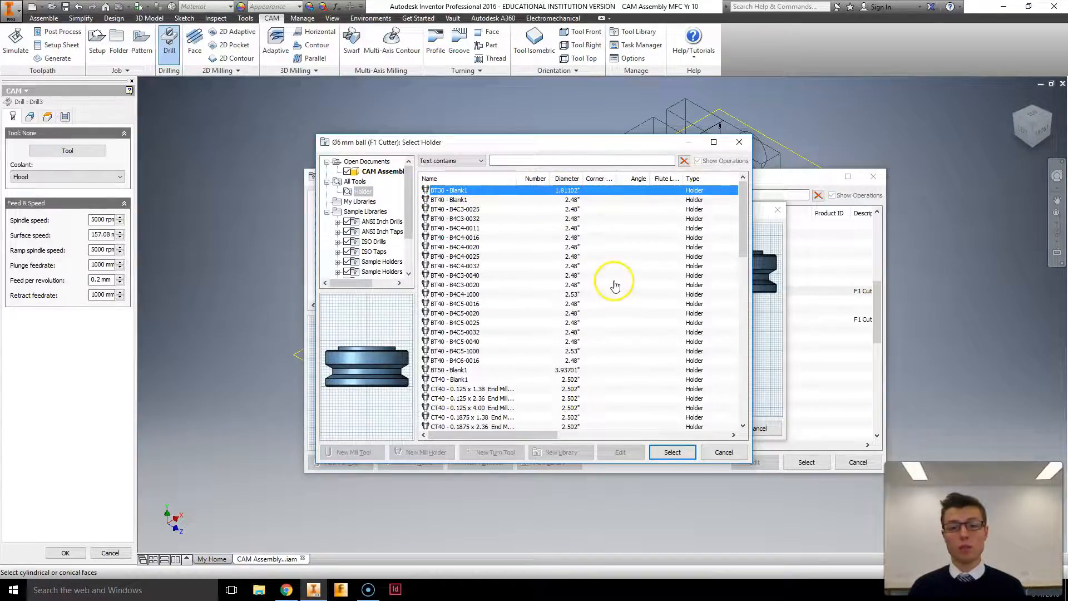
left_click(738, 452)
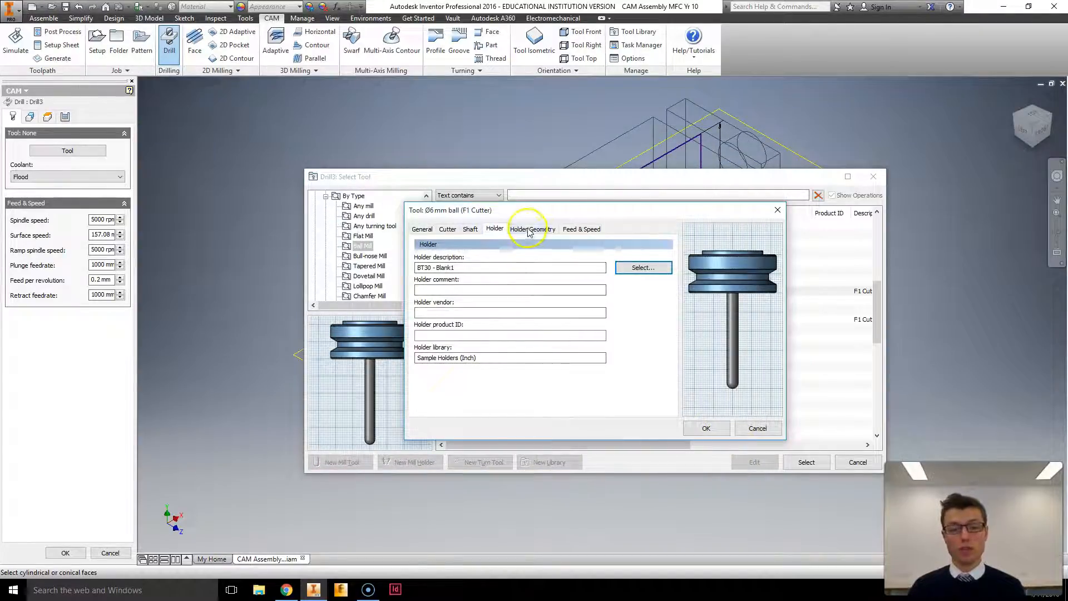
- Examine the cutter's feed and speed settings: spindle speed, cutting feedrate, number of flutes and the remaining feedrates
left_click(570, 230)
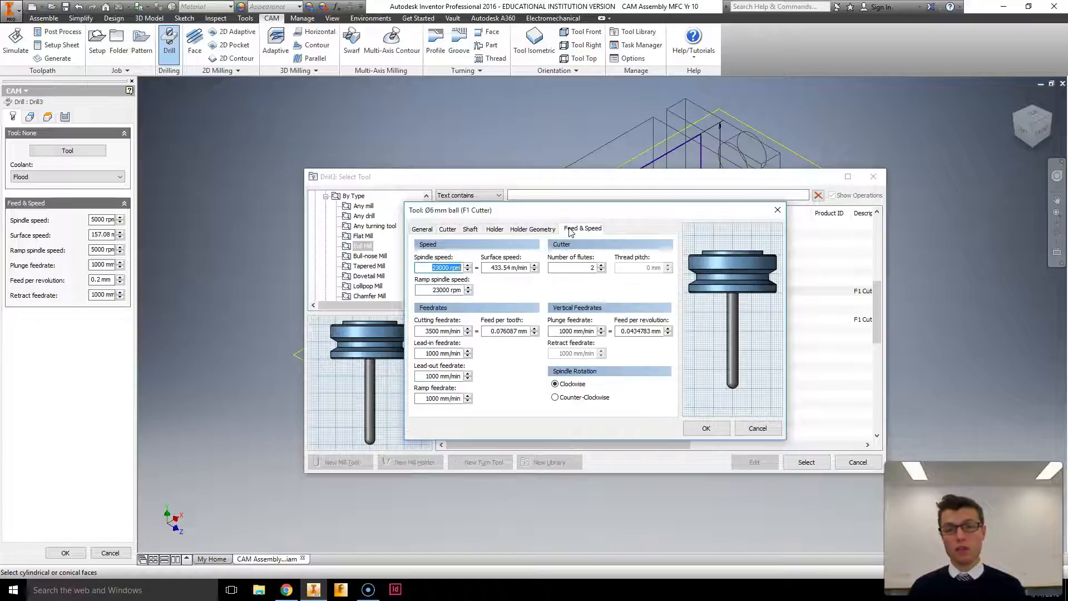
left_click(439, 267)
left_click_drag(433, 267, 447, 268)
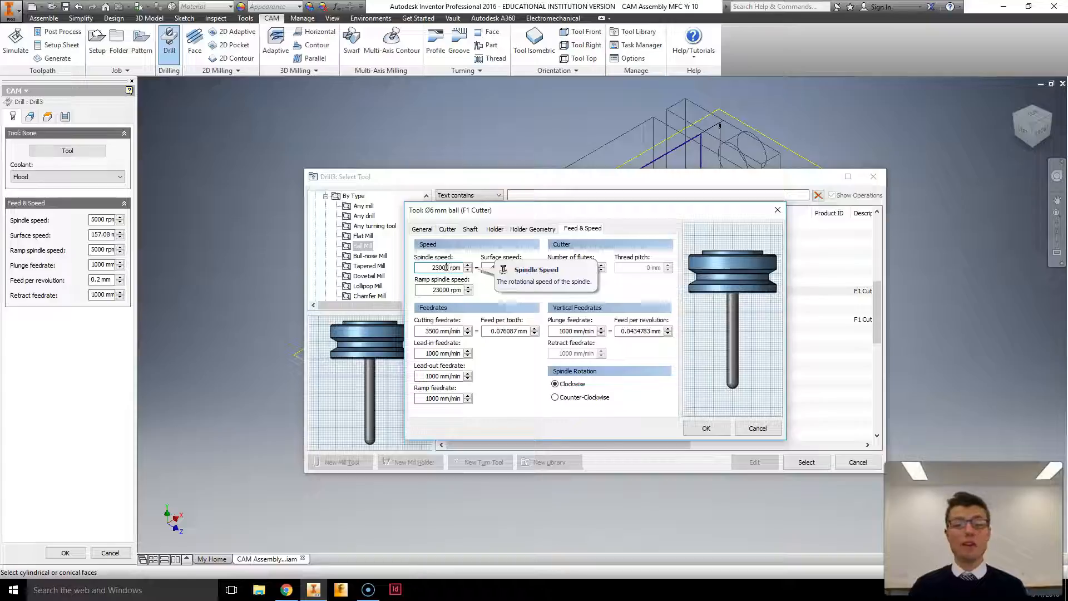
left_click(445, 279)
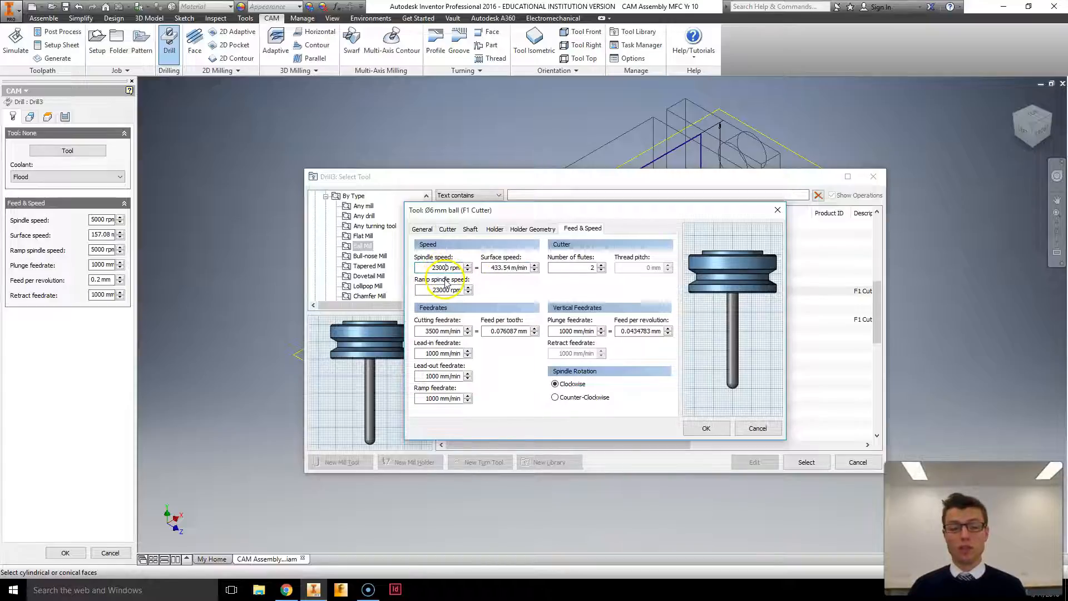
left_click(433, 330)
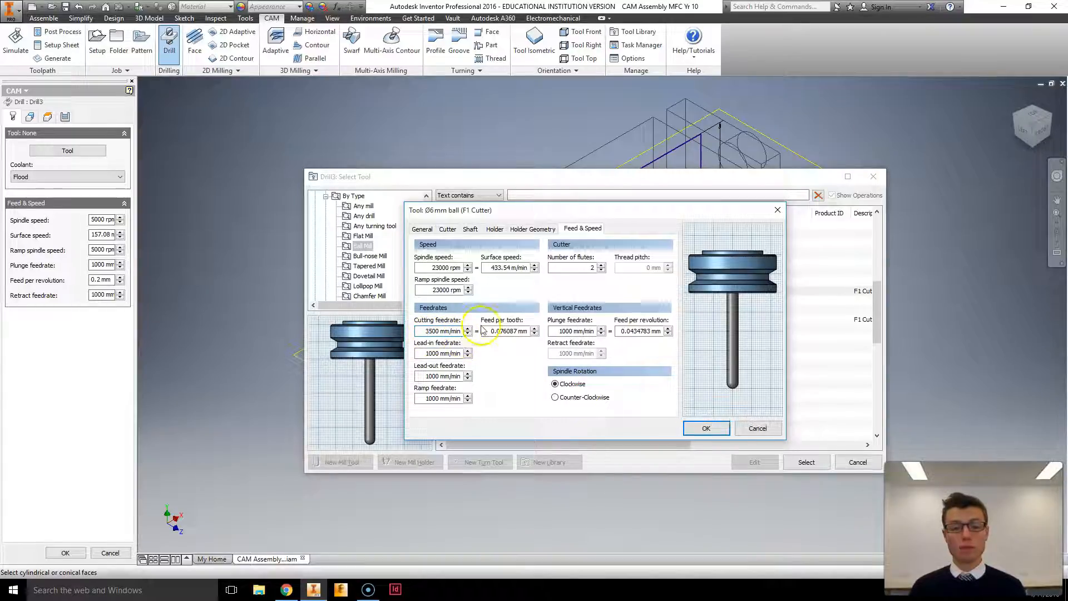
left_click(591, 267)
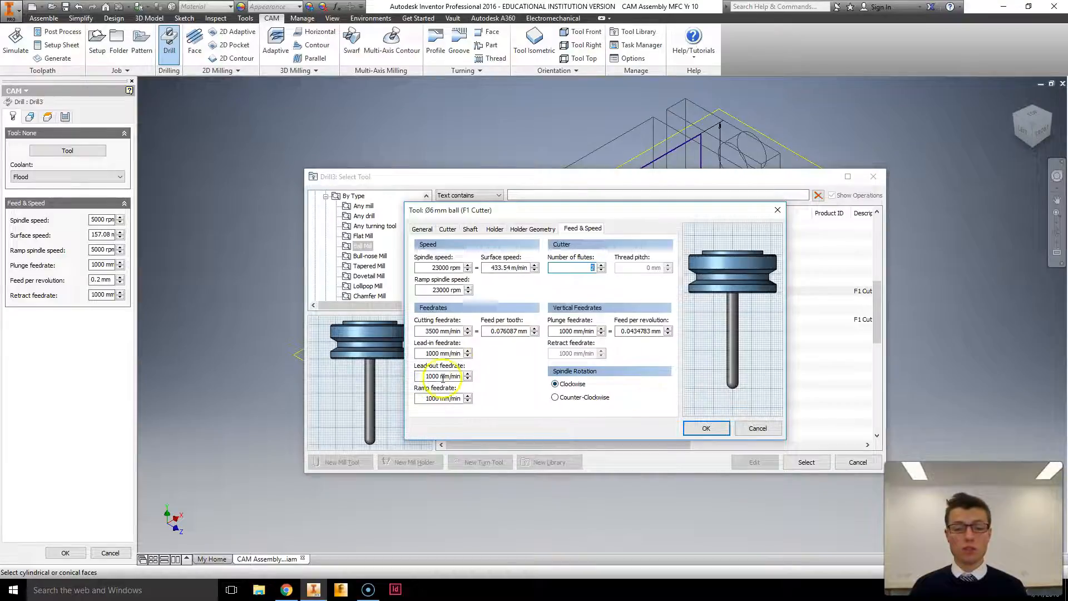
- Accept the tool settings and choose the Ø6 mm ball (F1 Cutter) as the drilling tool, acknowledging the library notice
left_click(705, 429)
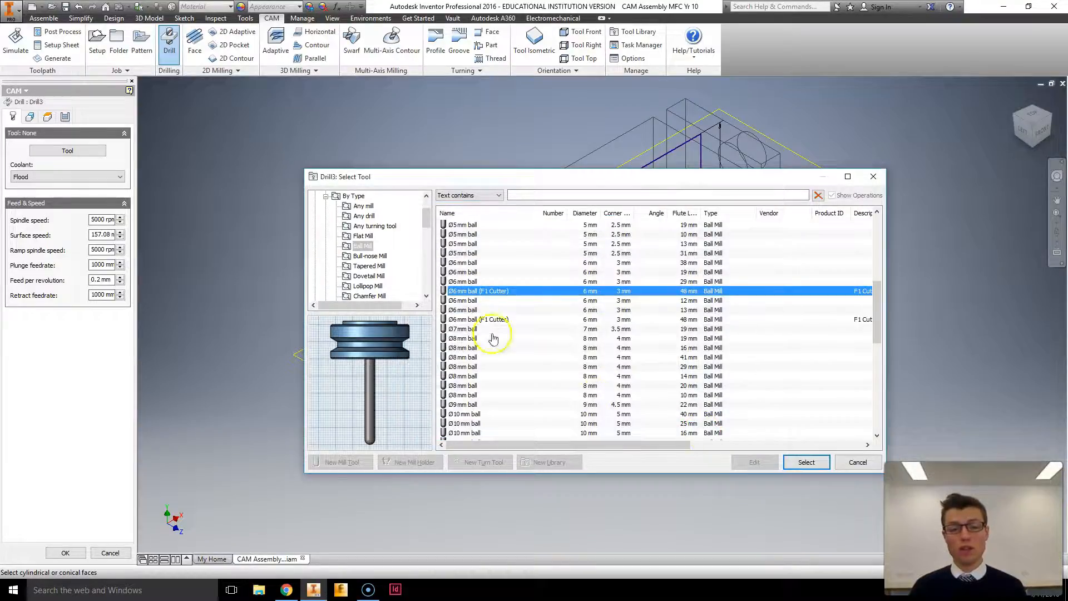
left_click(808, 463)
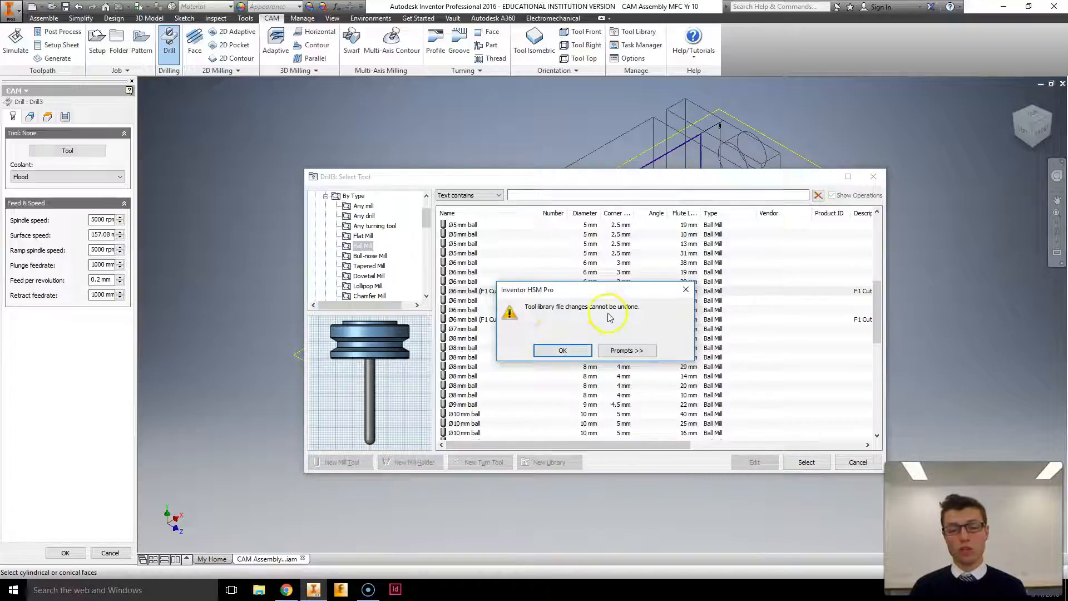
left_click(562, 349)
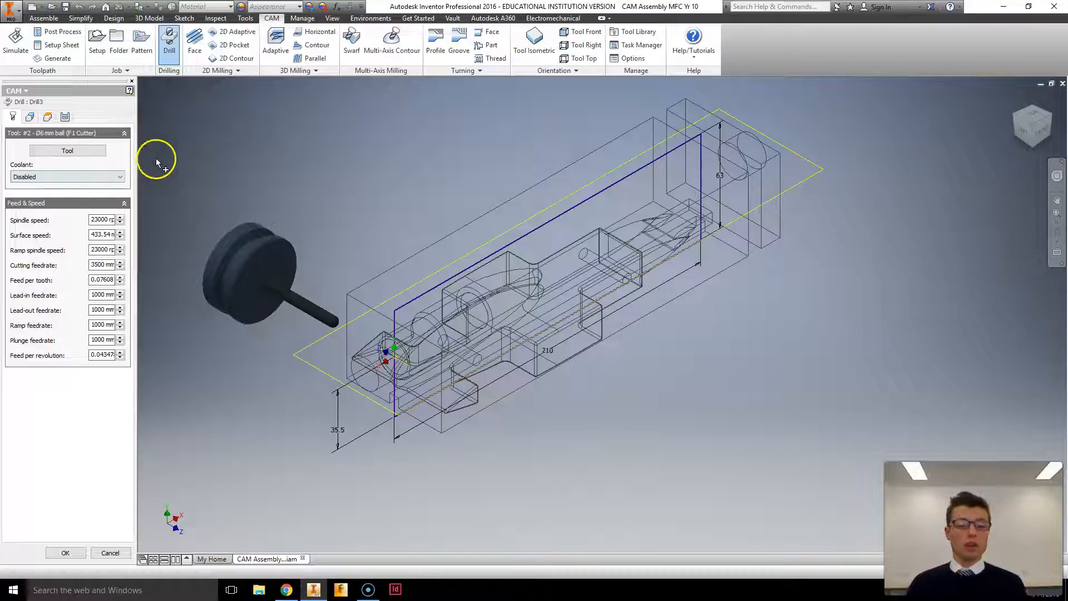
- Select the faces of the two 6 mm vertical holes in the car body as the drilling geometry
middle_click_drag(264, 375, 1061, 102, "shift")
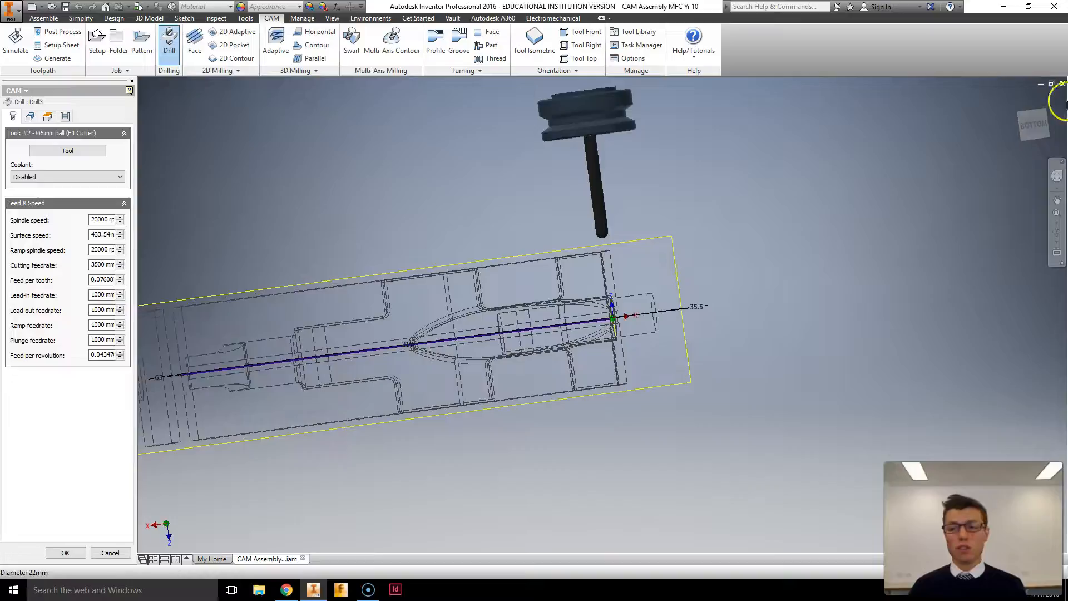
left_click(1026, 129)
scroll(599, 269, "up", 3)
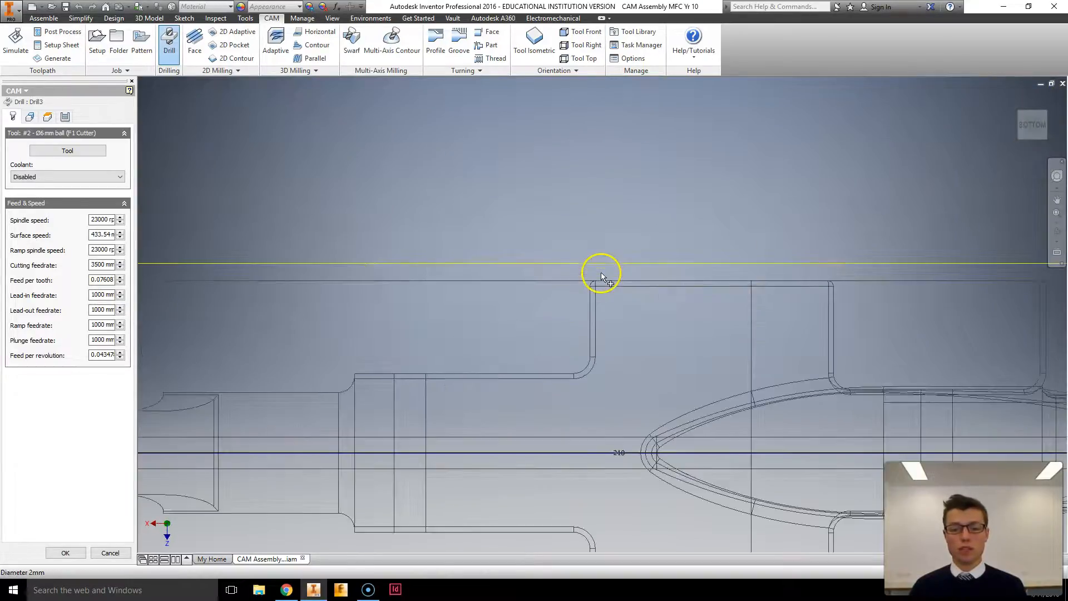
scroll(602, 275, "down", 3)
middle_click_drag(601, 274, 572, 374)
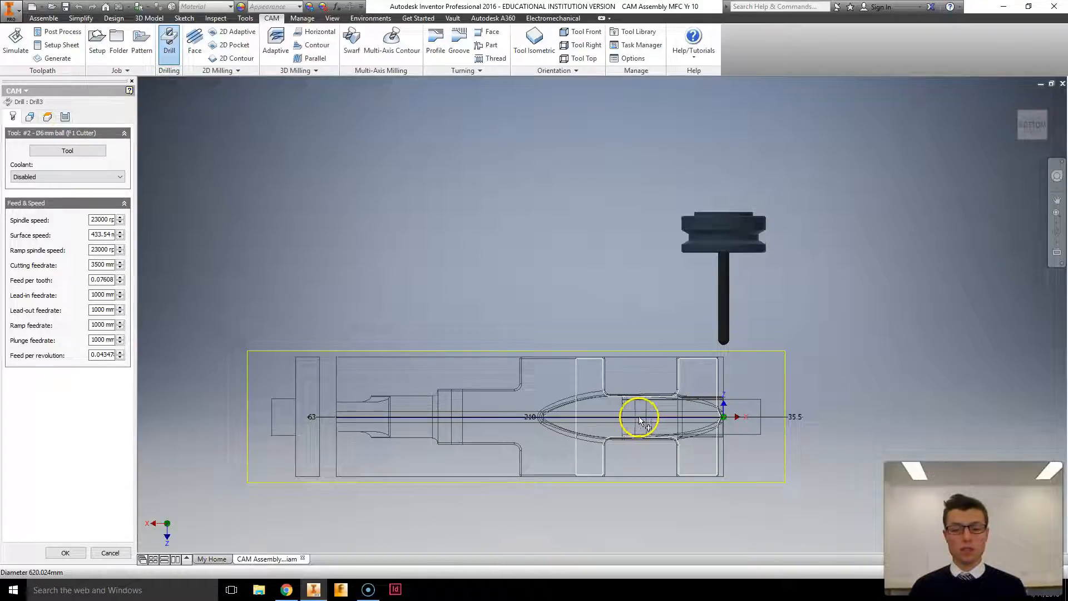
middle_click_drag(621, 291, 645, 421, "shift")
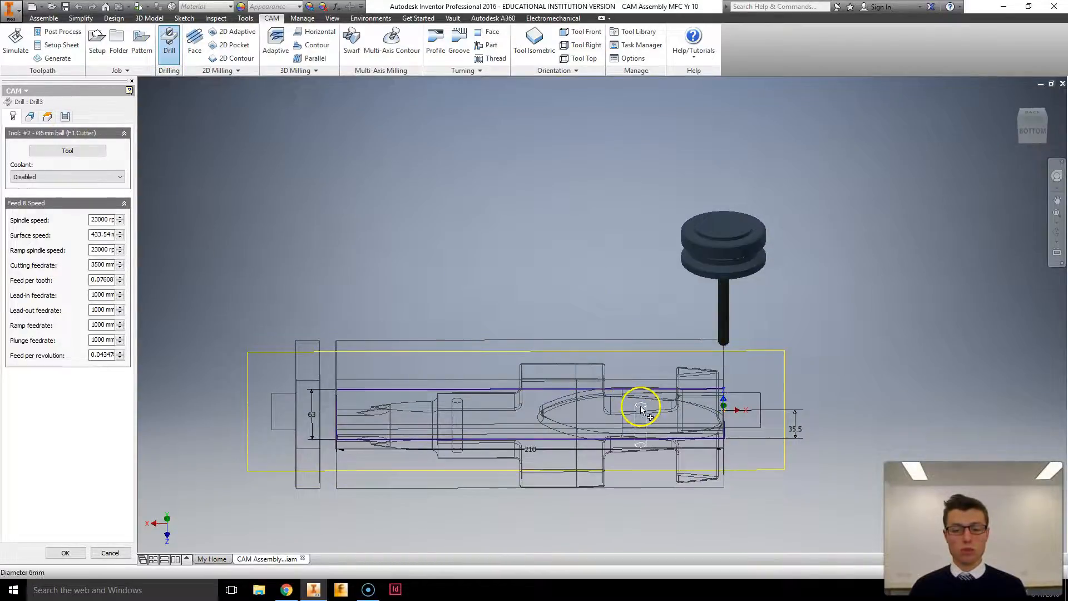
left_click(643, 418)
left_click(458, 405)
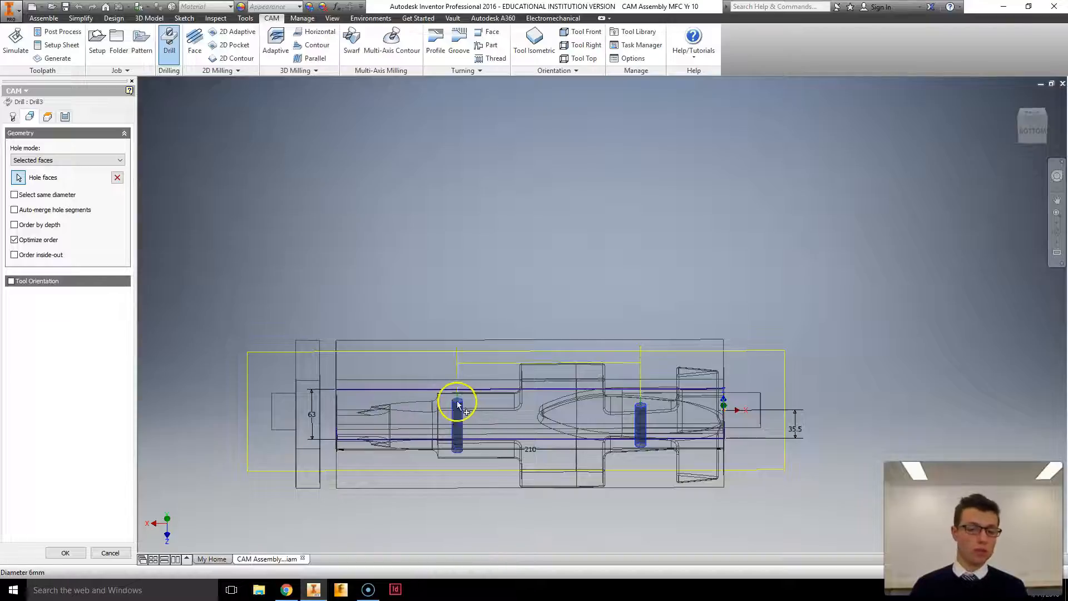
- Set the drilling operation's clearance height offset to 2.5 mm from the retract height
left_click(48, 117)
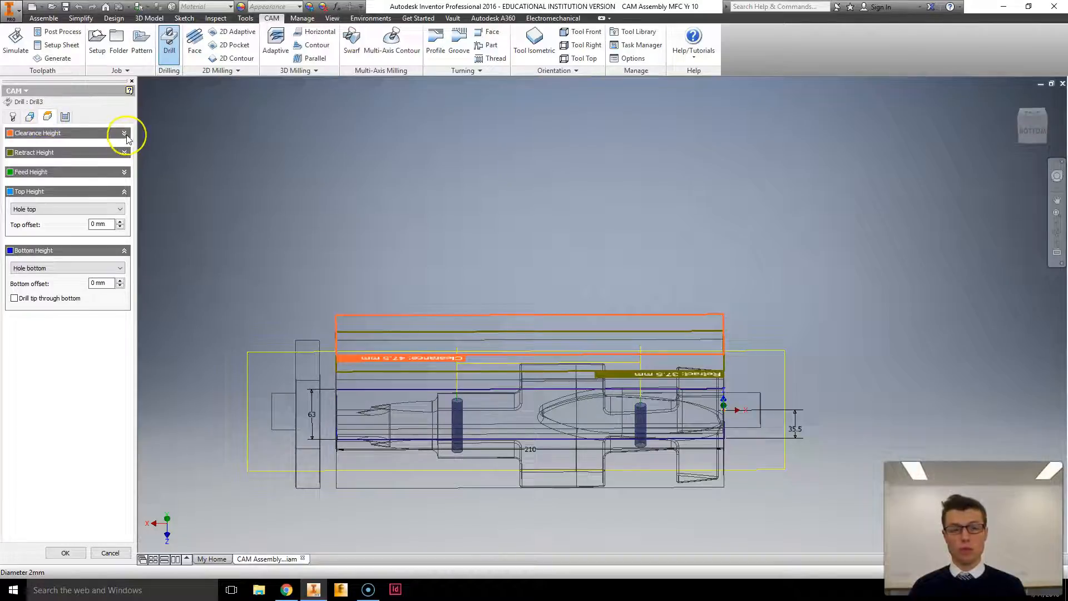
left_click(1035, 137)
scroll(667, 269, "up", 5)
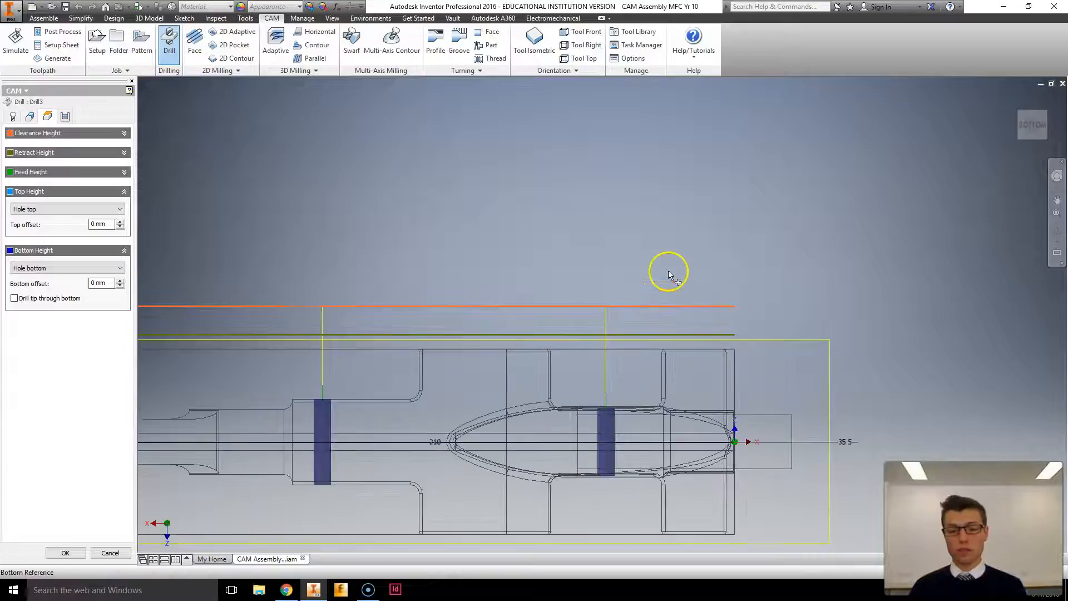
middle_click_drag(612, 312, 820, 155)
scroll(634, 184, "down", 3)
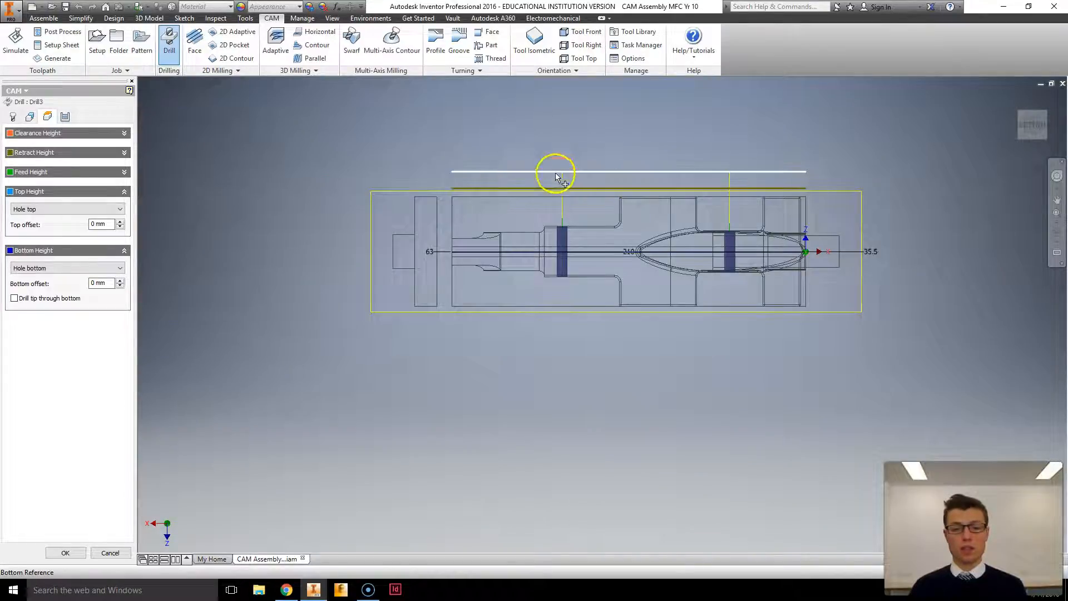
middle_click_drag(655, 121, 626, 153)
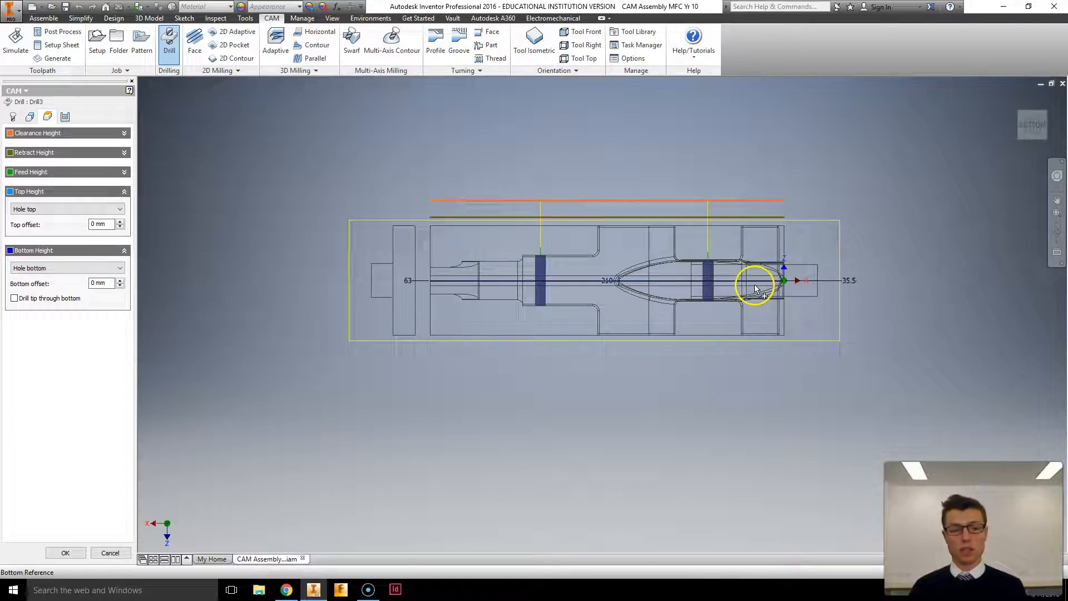
left_click(104, 135)
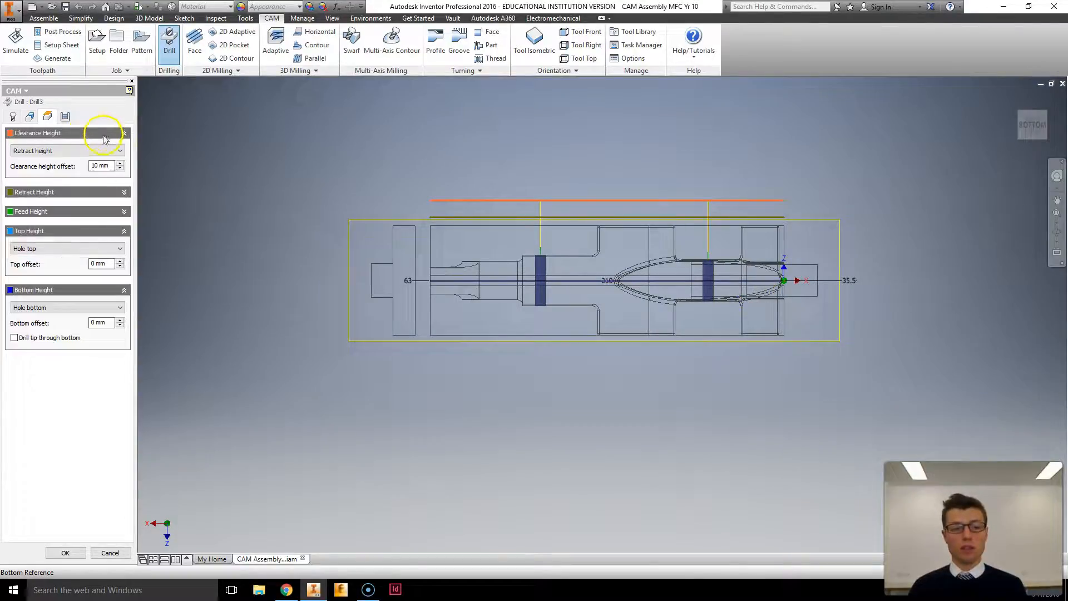
double_click(99, 166)
type("2.5")
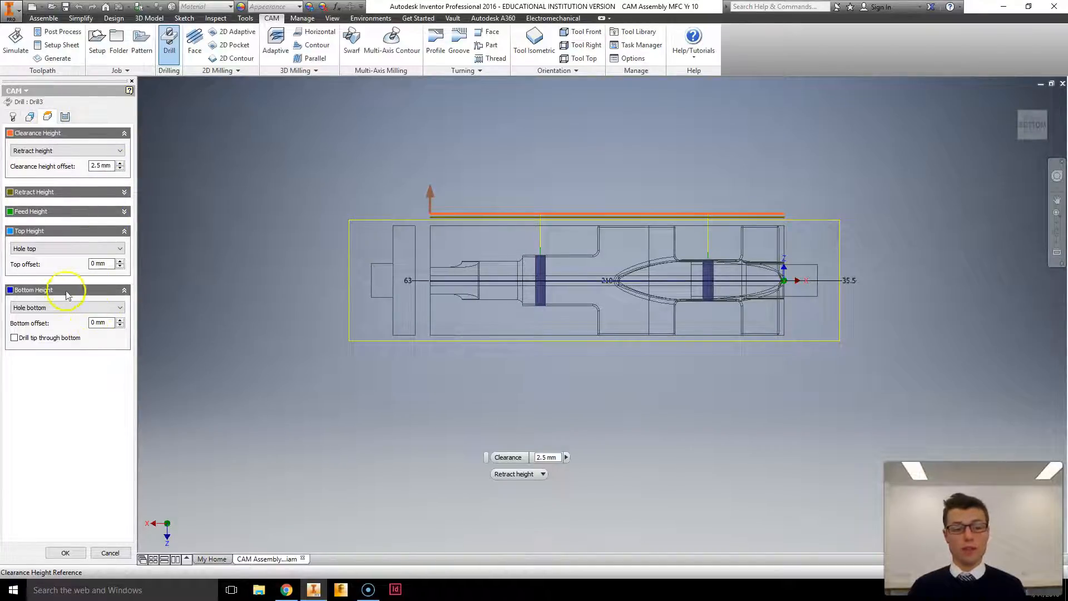
- Set the bottom height to Origin (absolute) with a -4 mm offset and create the drilling operation
left_click(58, 307)
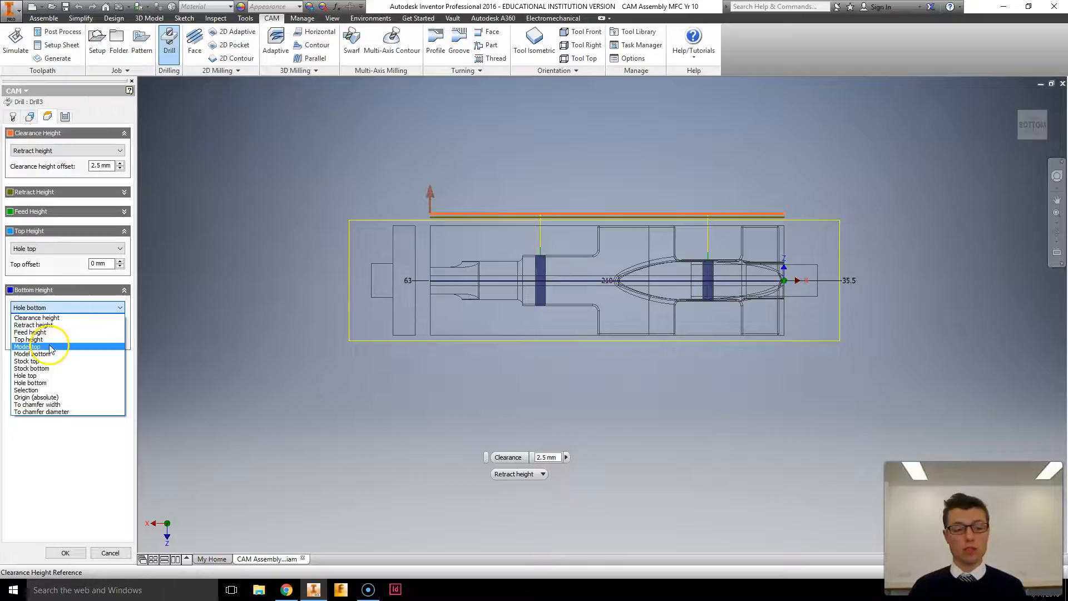
left_click(52, 397)
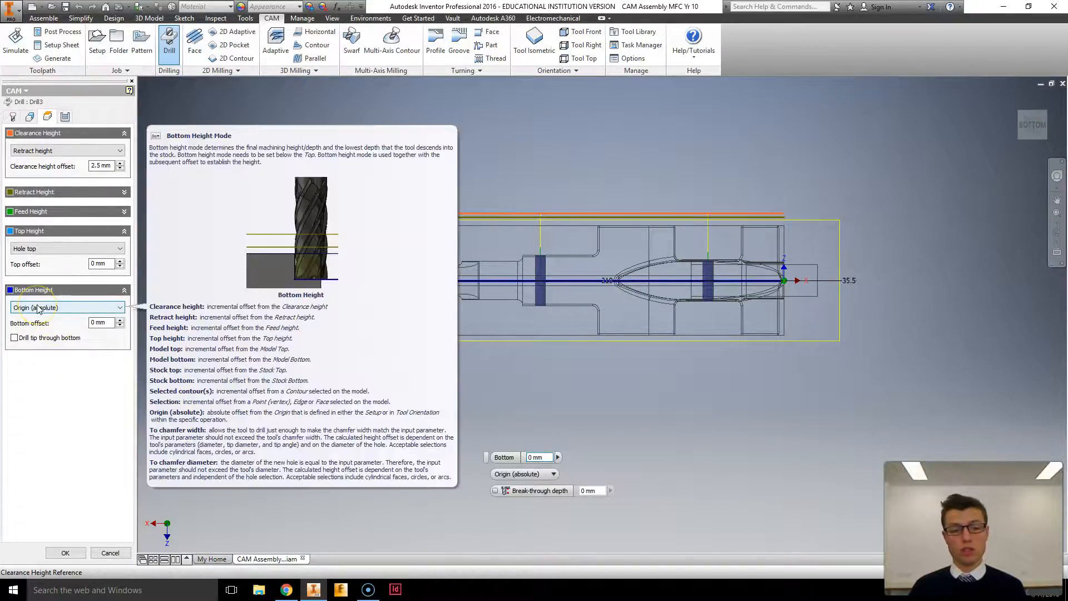
left_click(103, 323)
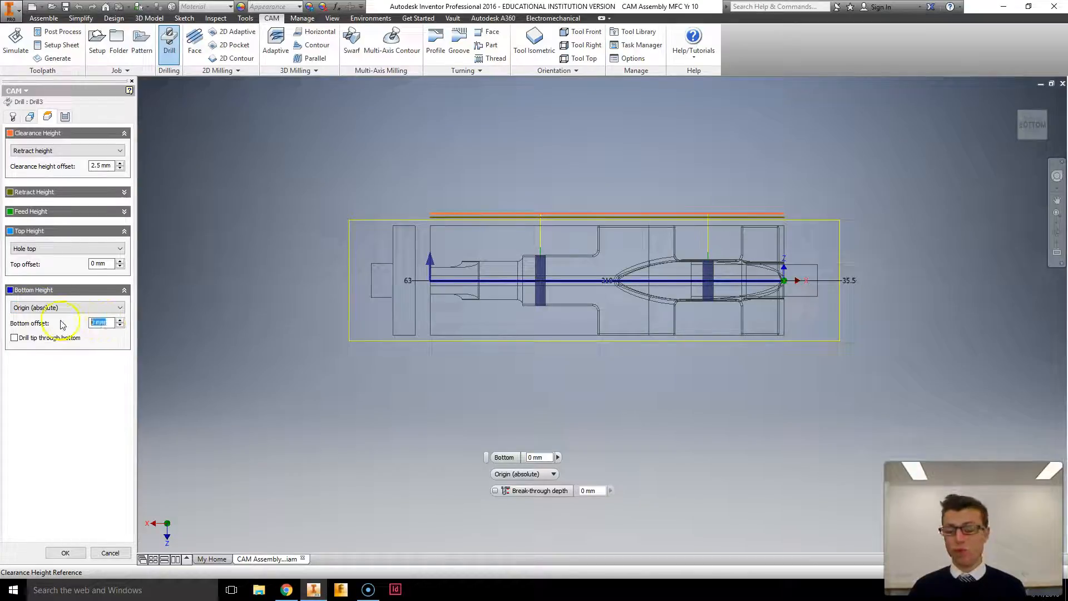
type("-")
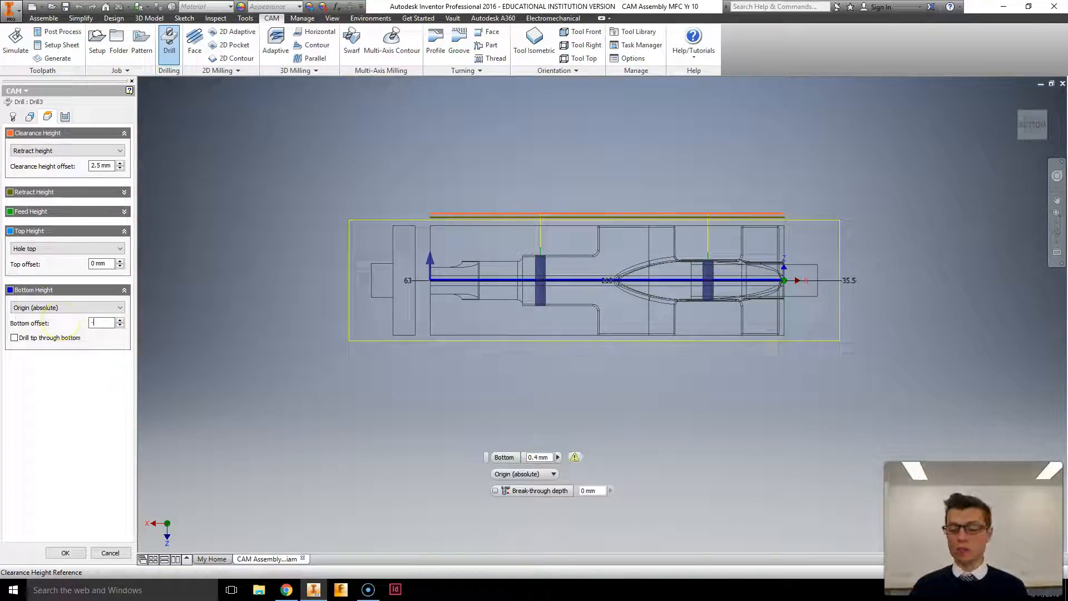
type("4")
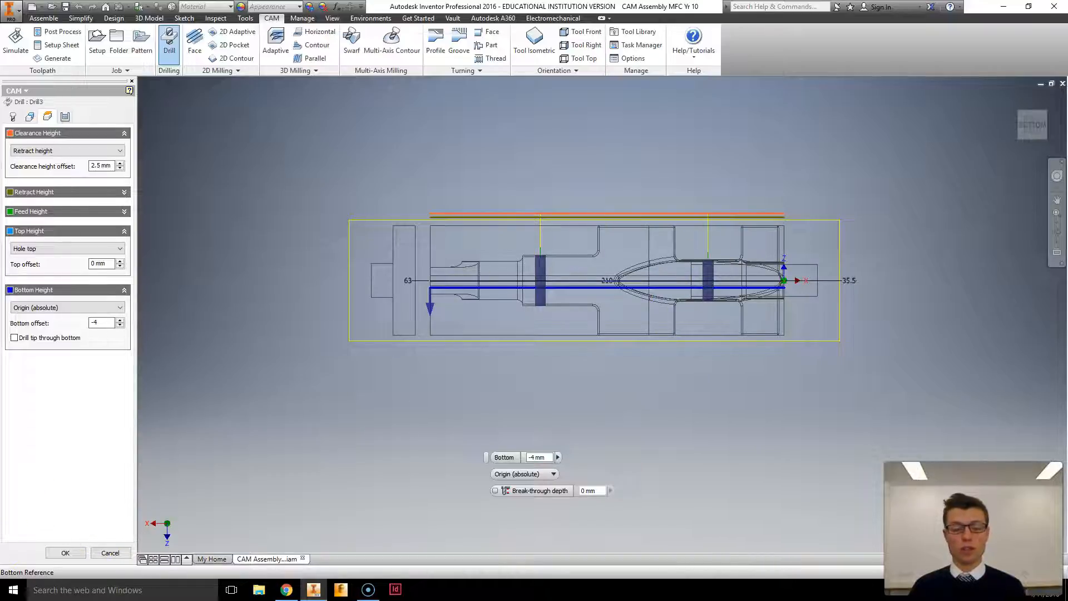
left_click(66, 553)
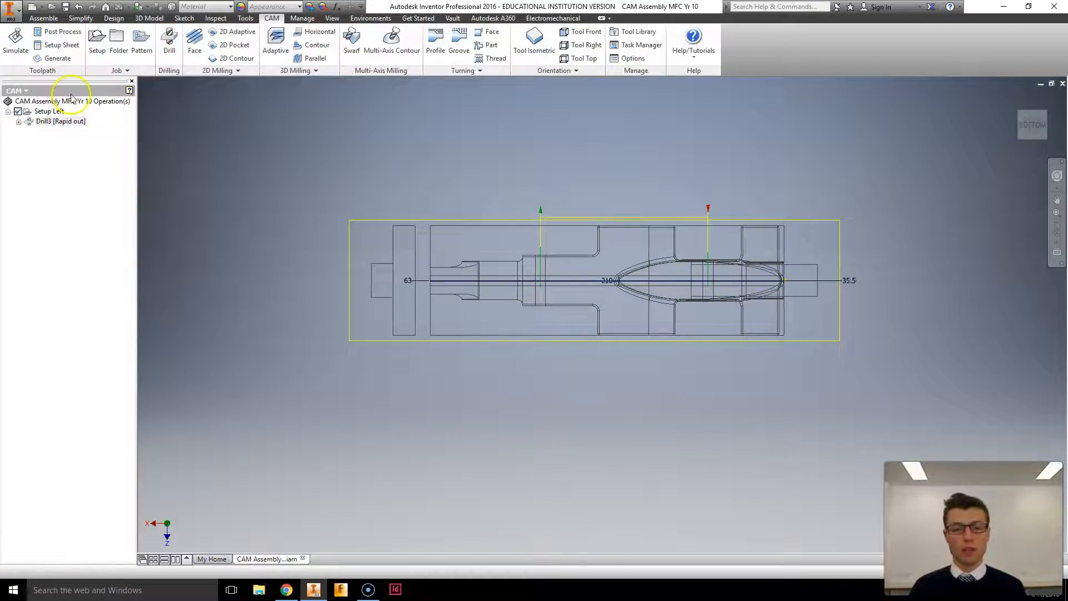
- Simulate the Drill3 toolpath from an angled view, play it through twice and close the simulation
left_click(52, 121)
middle_click_drag(877, 160, 851, 198, "shift")
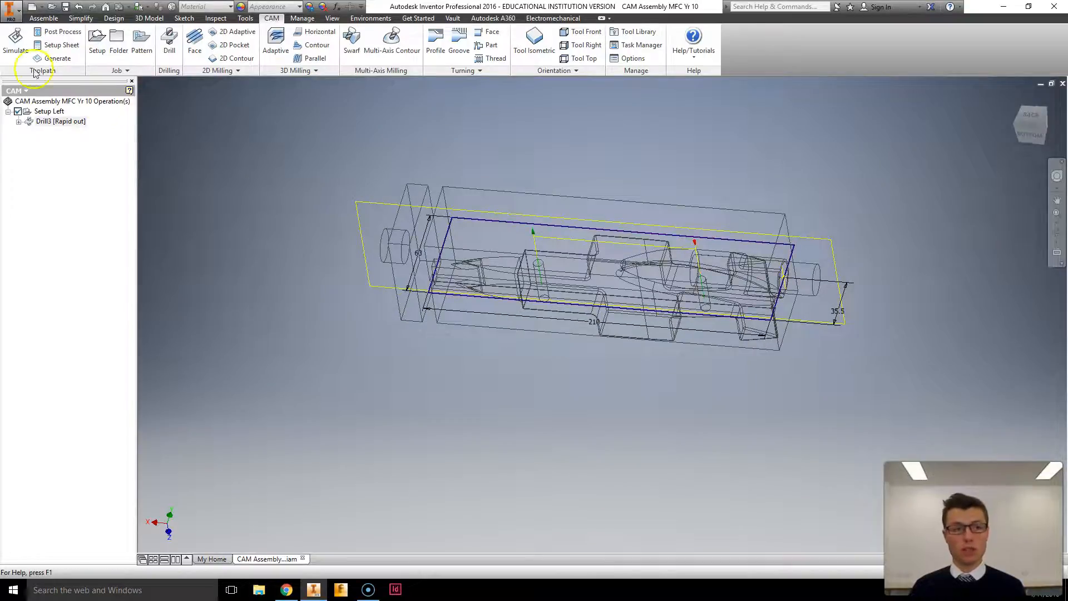
left_click(11, 44)
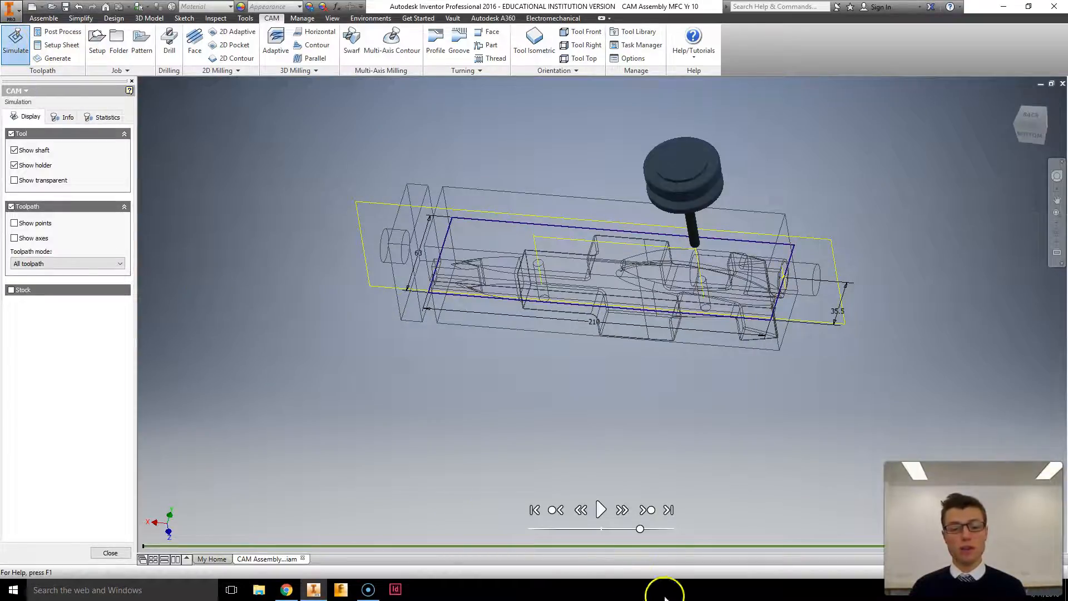
left_click(601, 509)
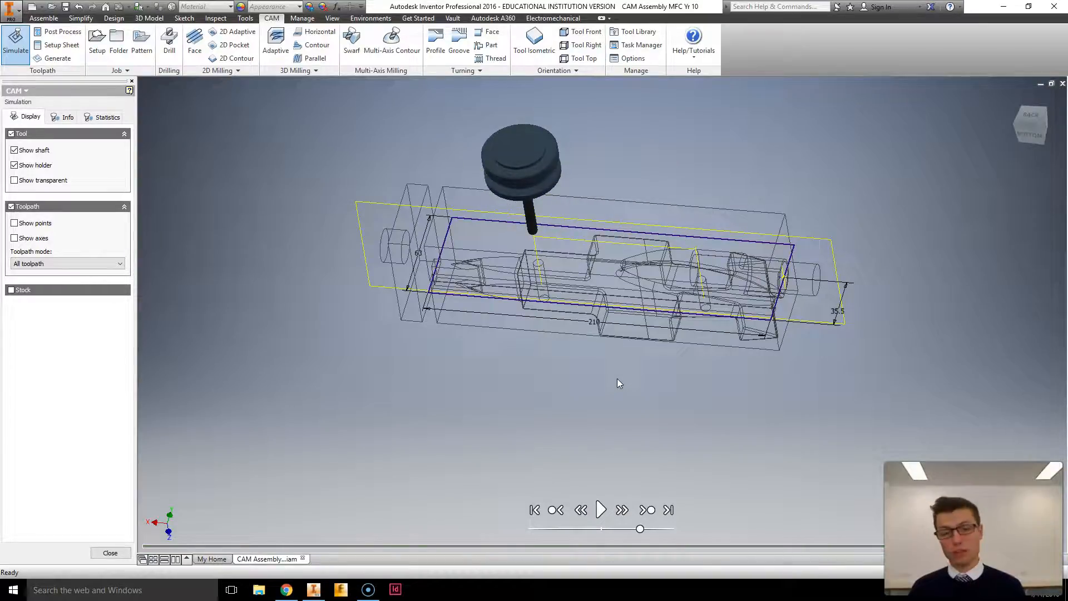
left_click(601, 510)
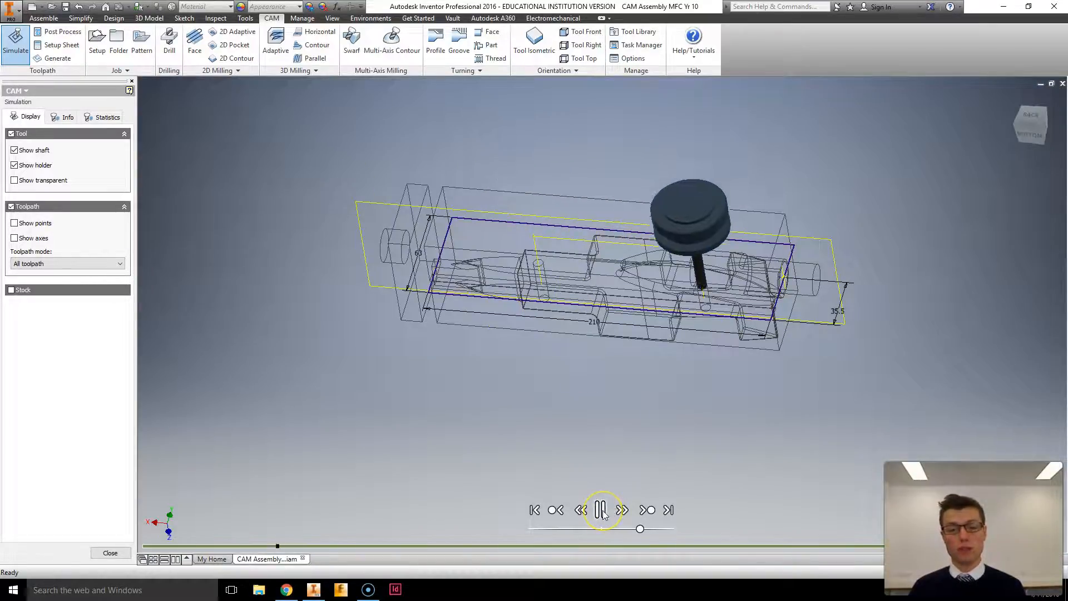
left_click(601, 509)
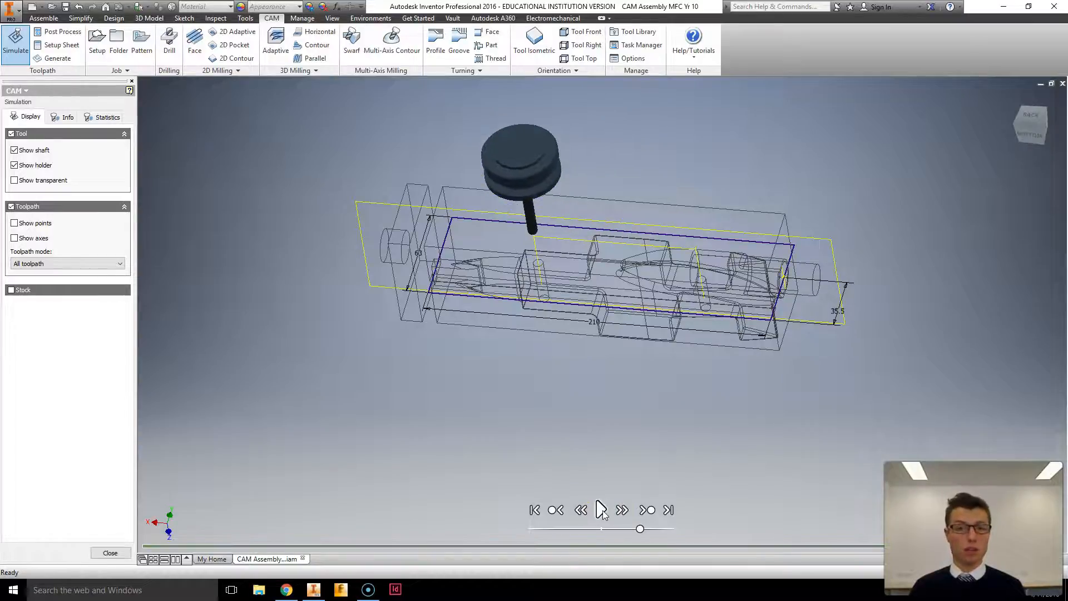
left_click(111, 552)
- Select the Setup Left job in the operation tree to display its stock around the model
left_click(46, 122)
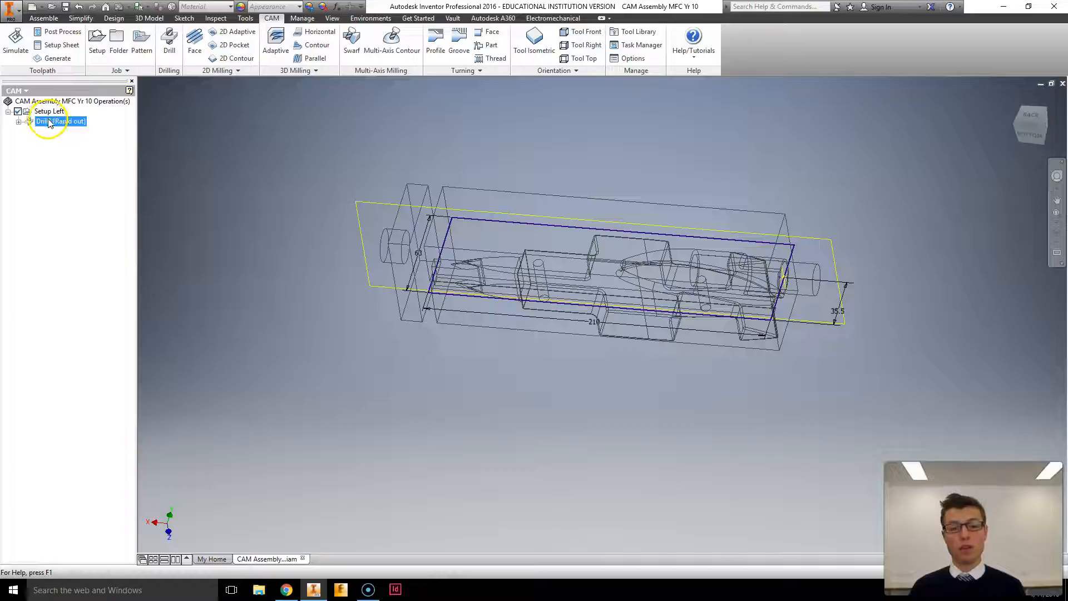
left_click(51, 112)
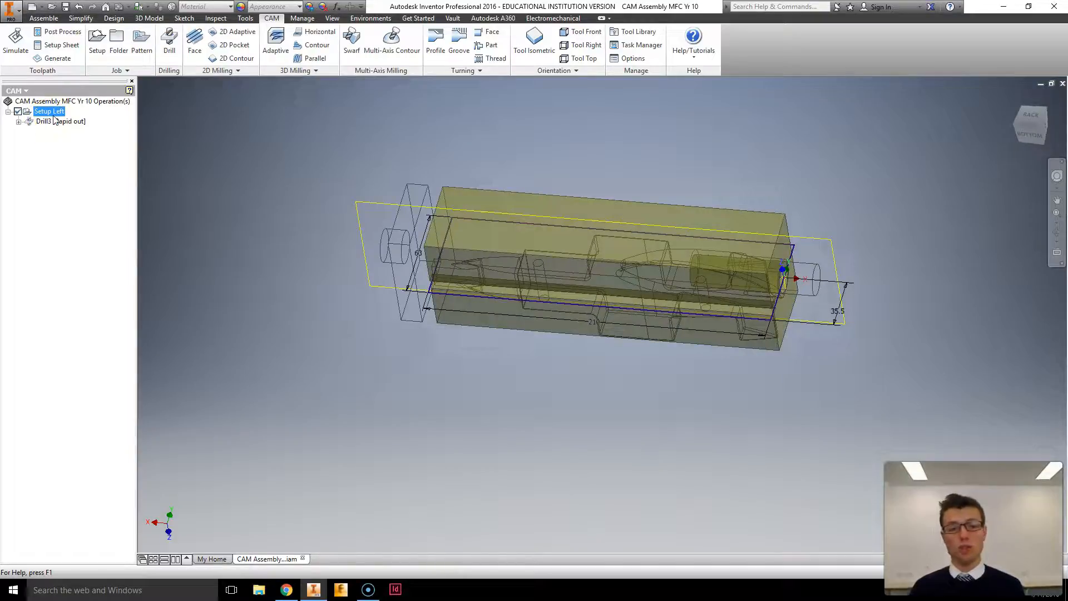